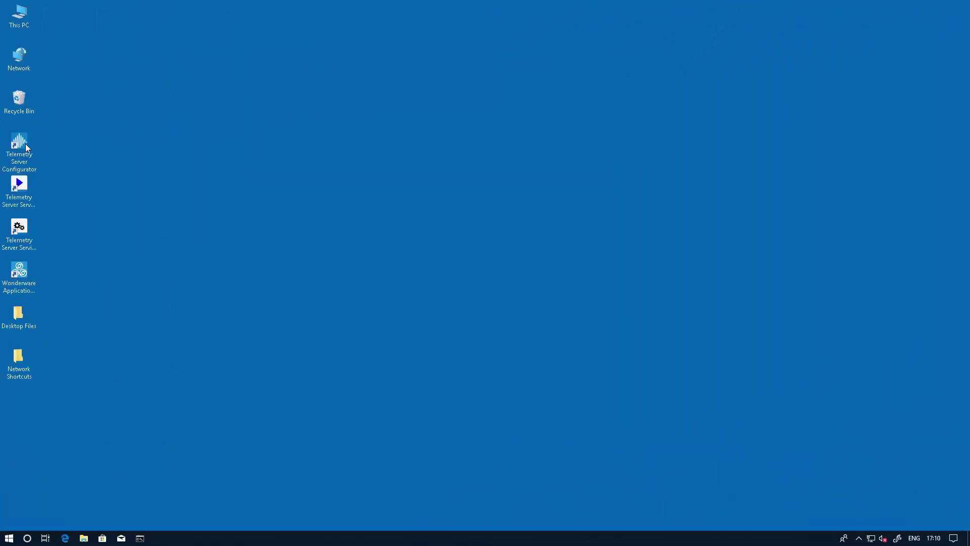
Step: Launch Telemetry Server Configurator and log on with the administrator user name and password
double_click(26, 146)
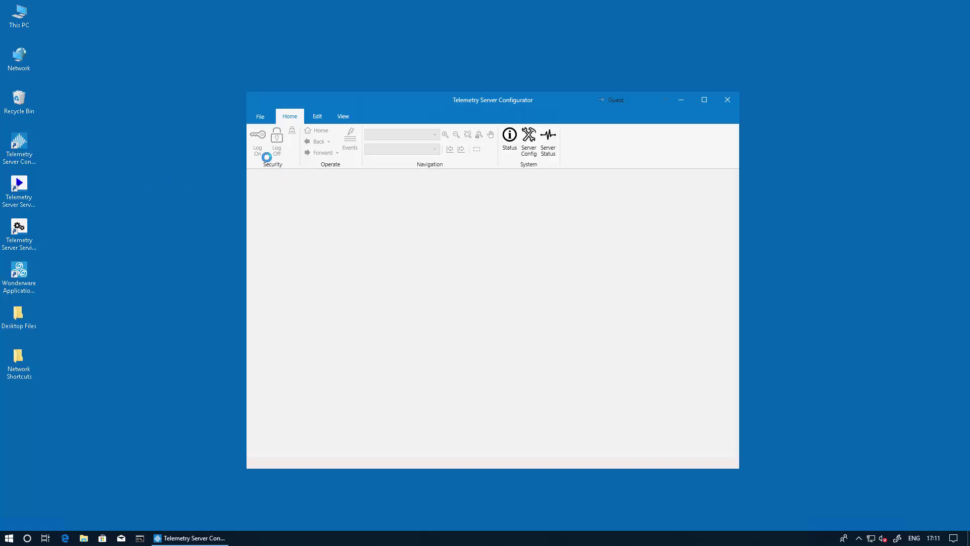
left_click(259, 147)
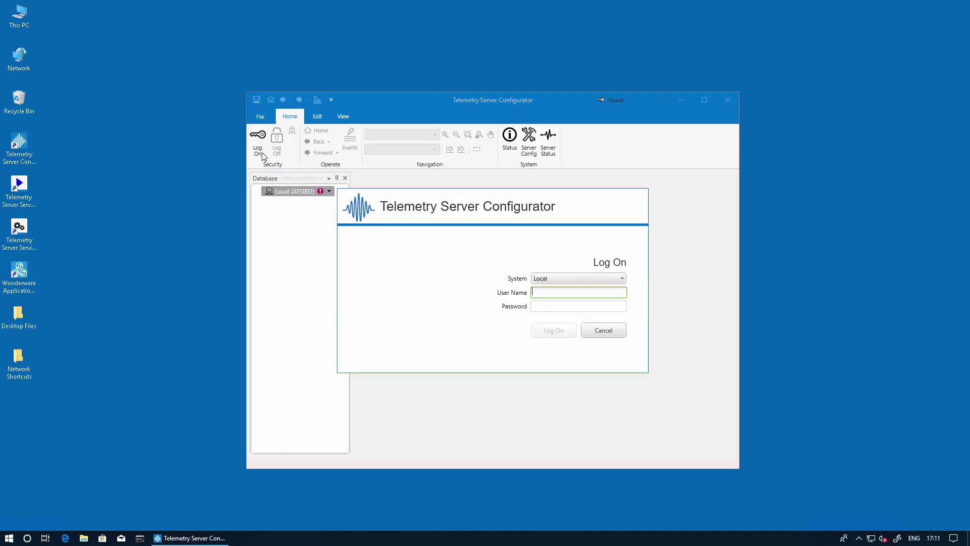
type("TelemetryAdm")
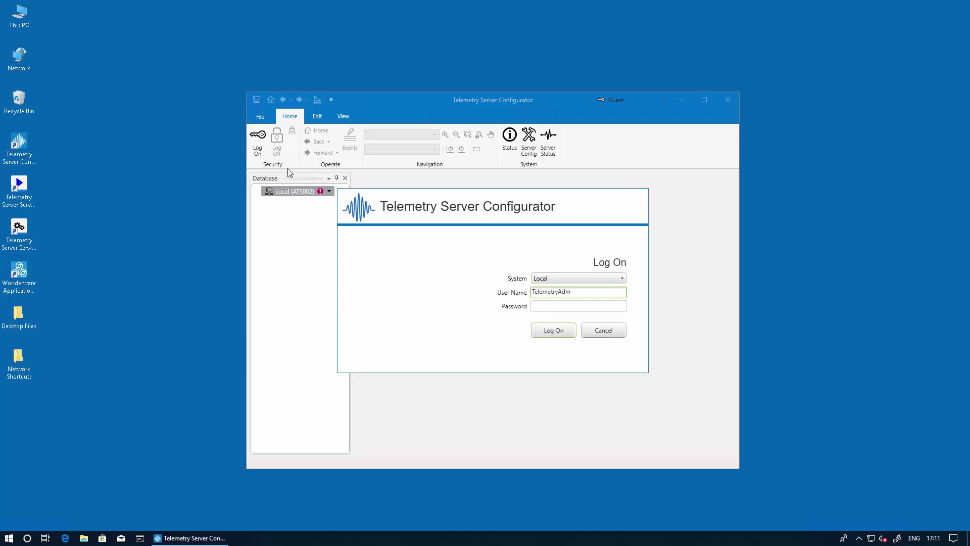
type("in")
key("Tab")
type("•••••••••••••")
key("Return")
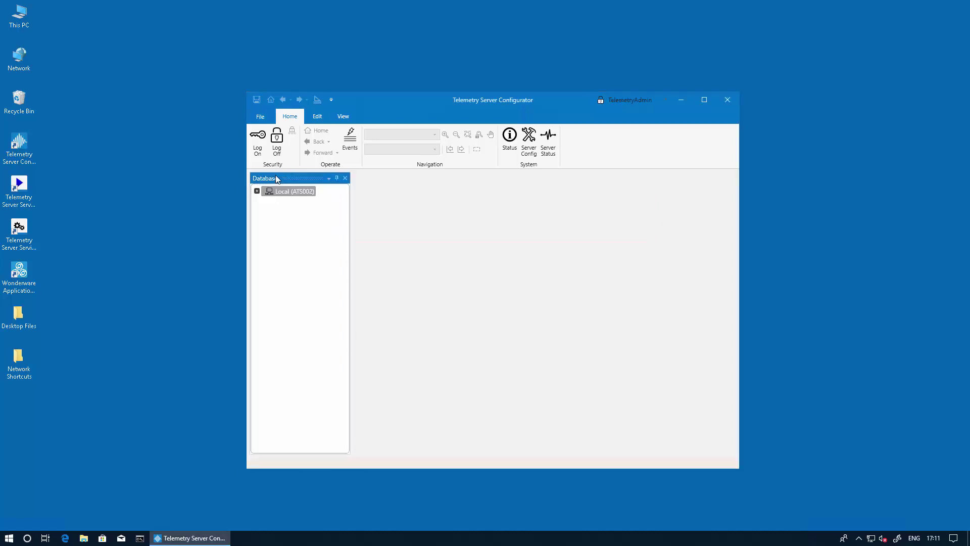
Step: Create a group named Region01 under Local (ATS002)
right_click(276, 191)
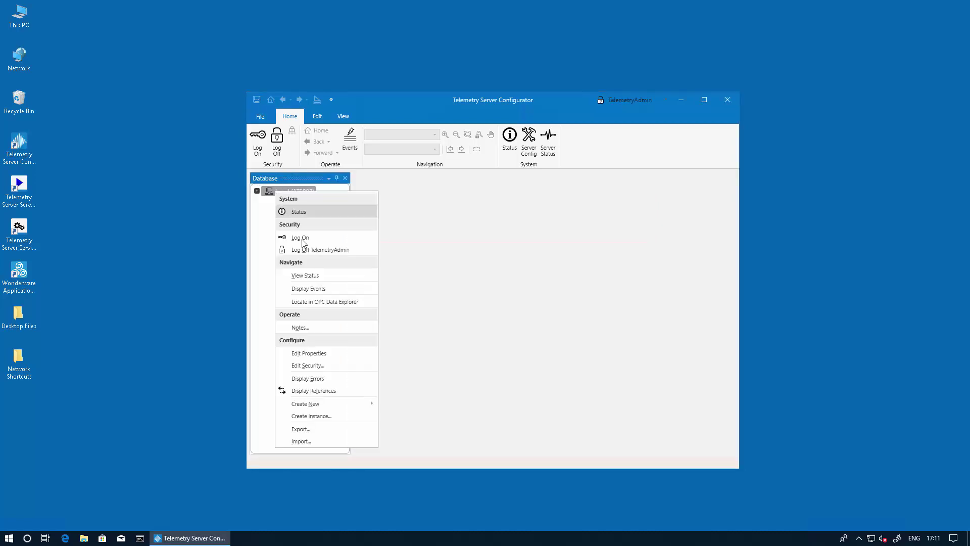
mouse_move(321, 404)
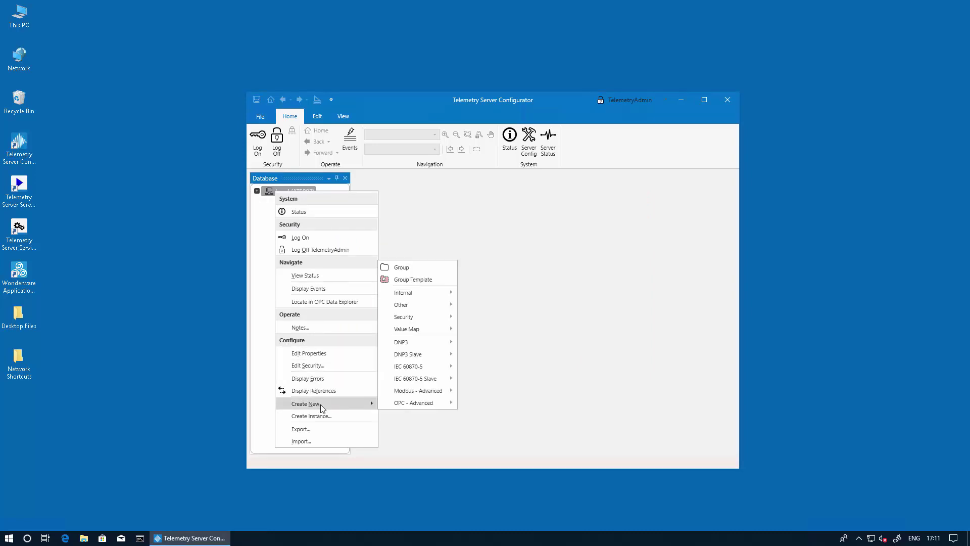
left_click(404, 268)
type("Region01")
key("Return")
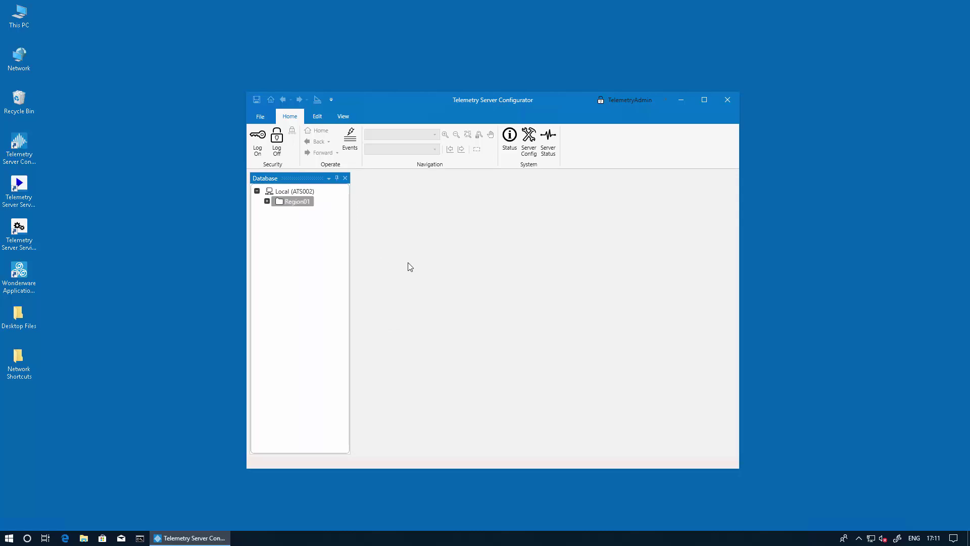
Step: Add two subgroups, 01A and 01B, inside Region01
right_click(297, 205)
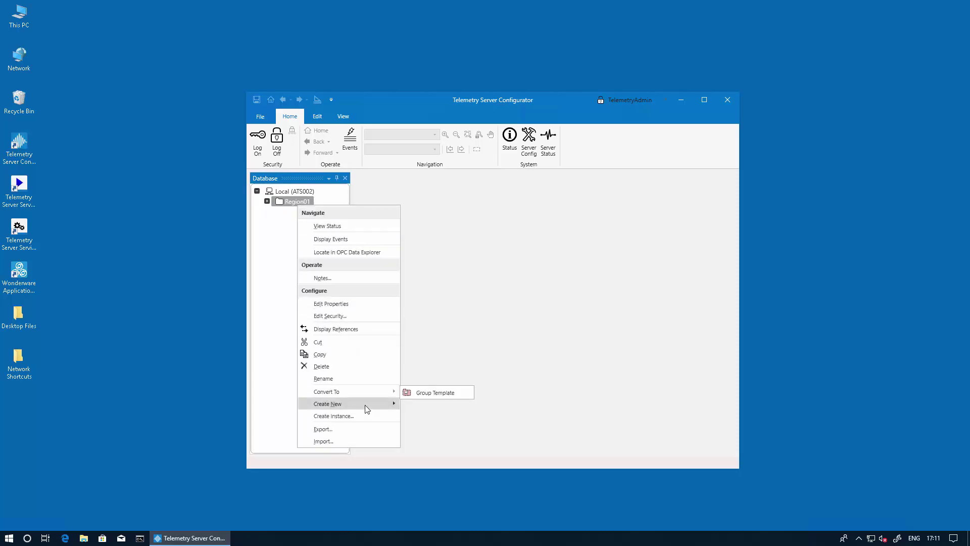
mouse_move(365, 404)
left_click(433, 267)
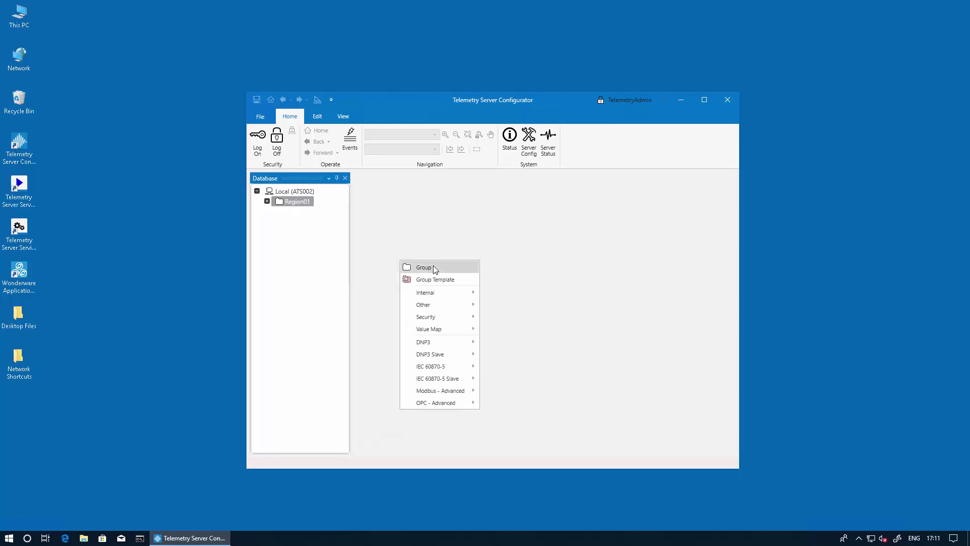
type("01A")
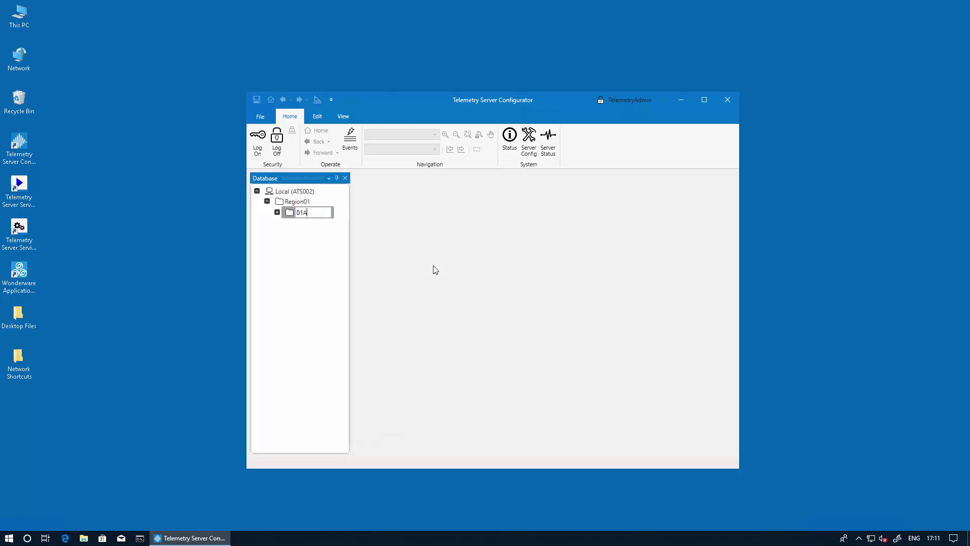
key("Return")
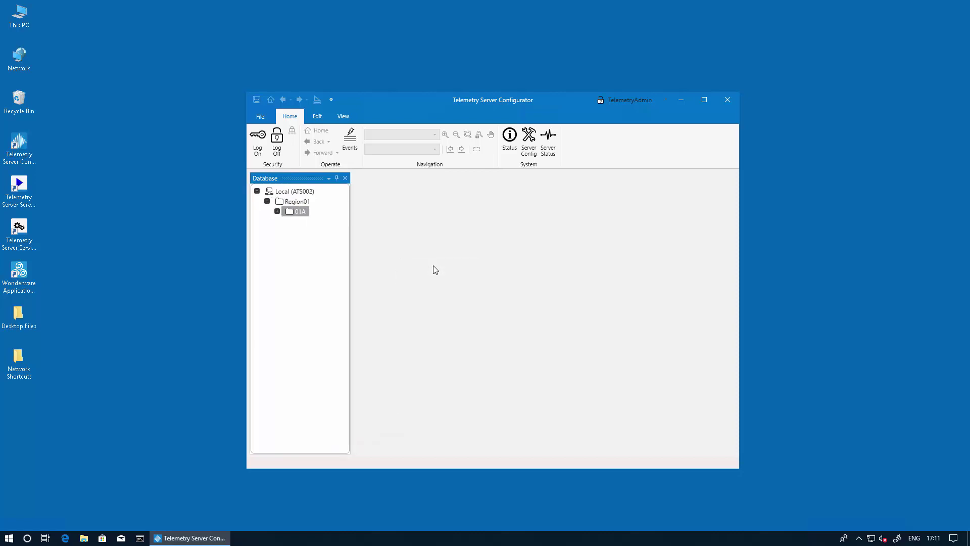
right_click(305, 204)
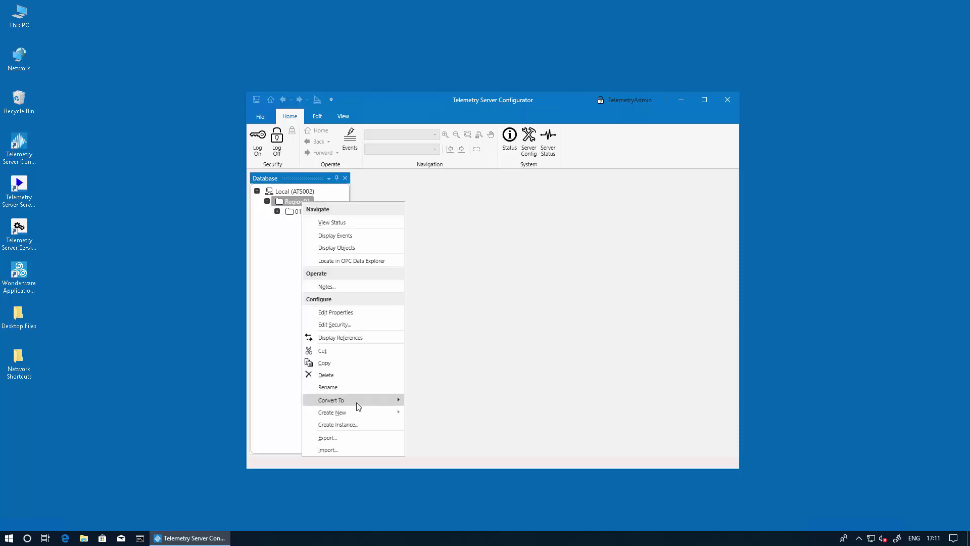
mouse_move(363, 411)
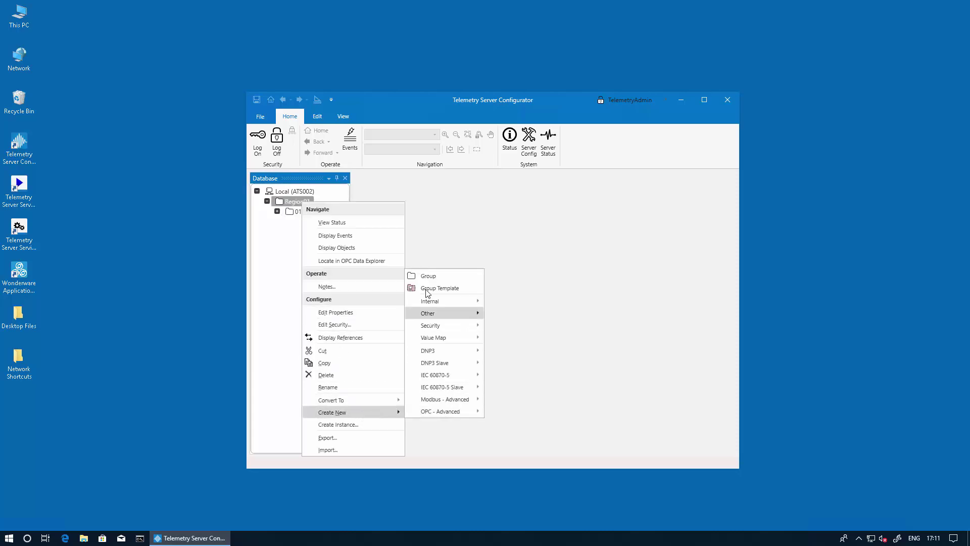
left_click(428, 274)
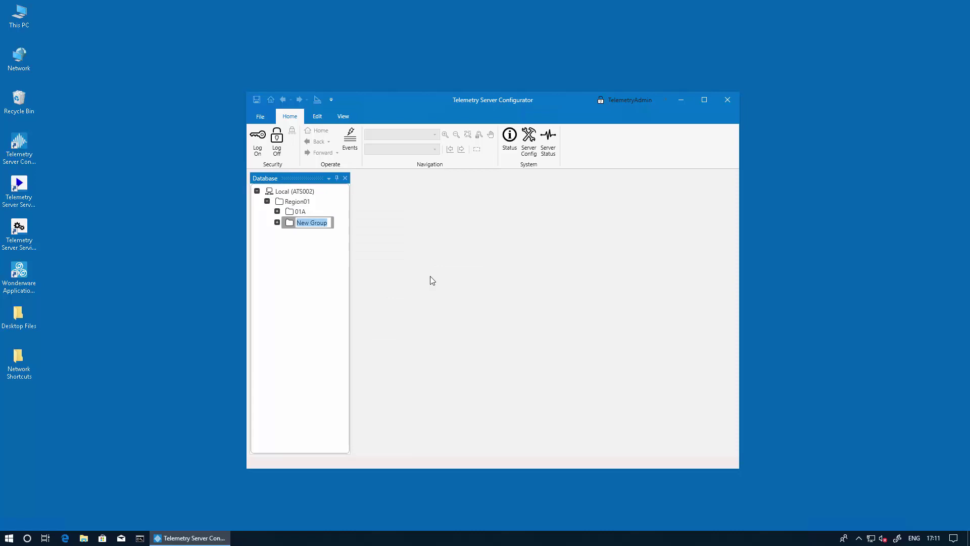
type("01B")
key("Return")
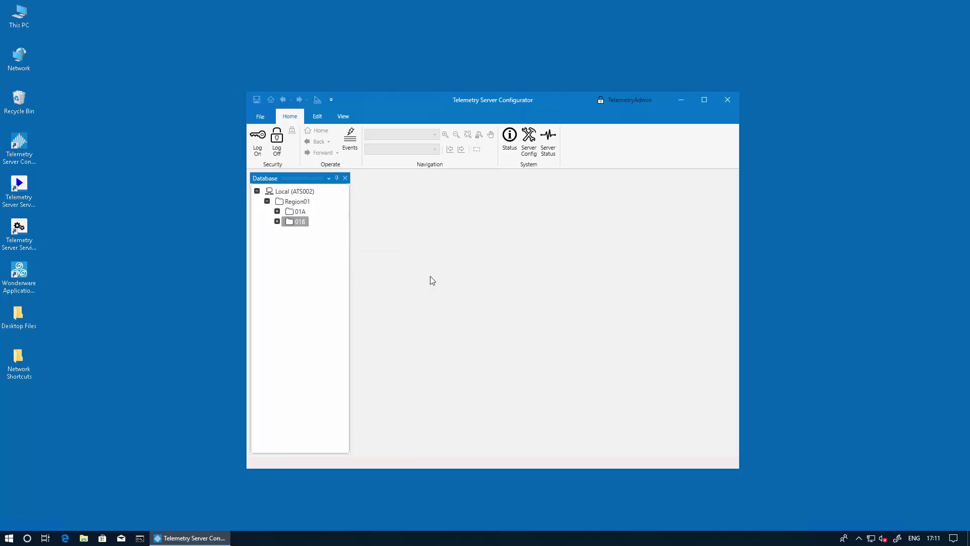
Step: Create a DNP3 direct channel named Channel01 in group 01A
right_click(303, 212)
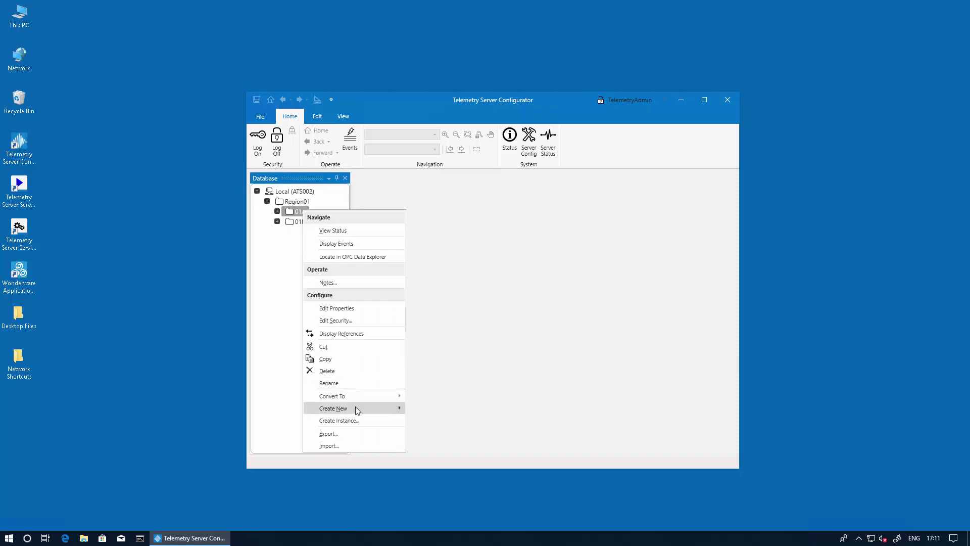
left_click(376, 409)
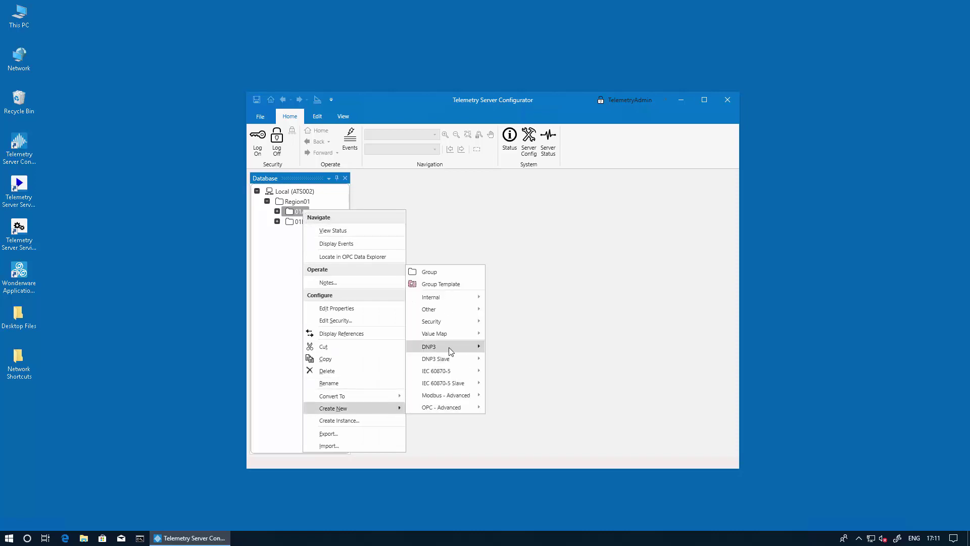
mouse_move(449, 346)
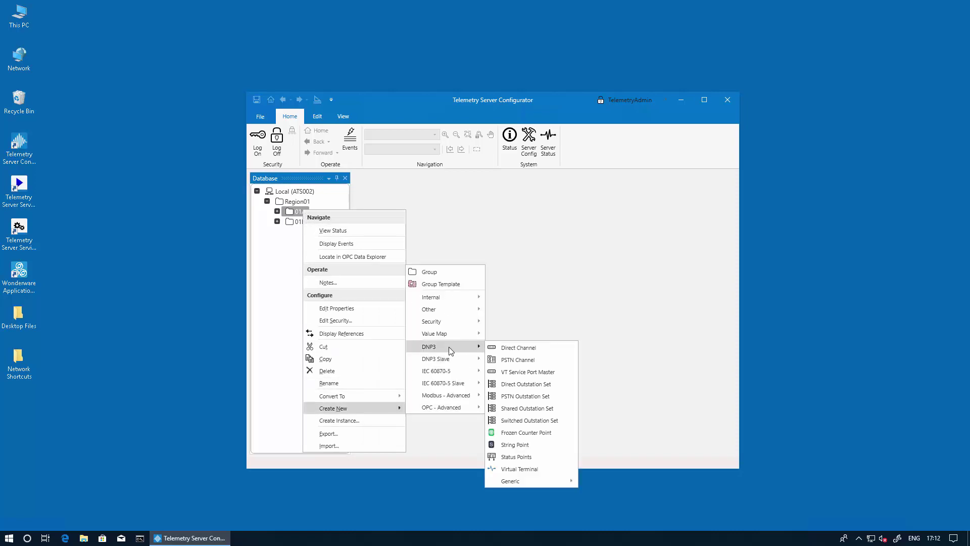
left_click(510, 349)
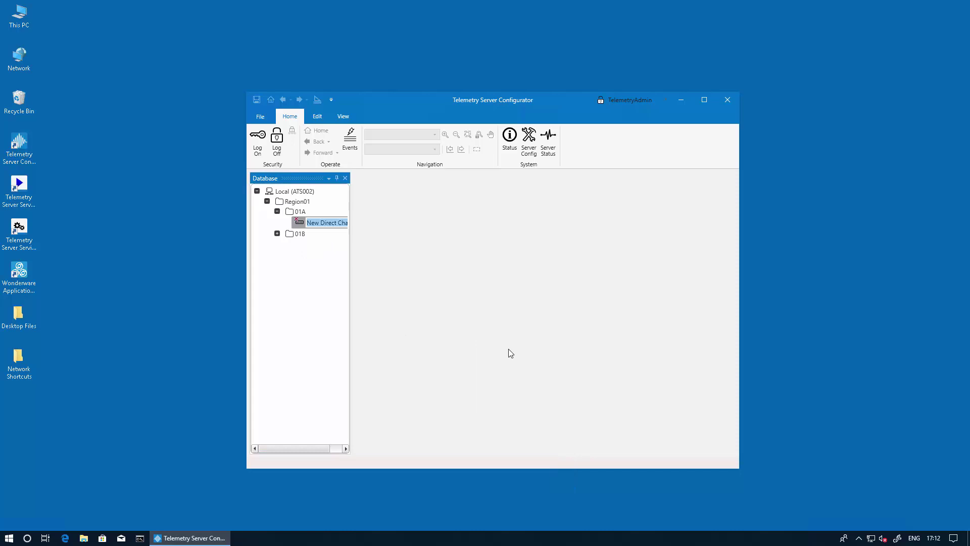
type("Channel01")
key("Return")
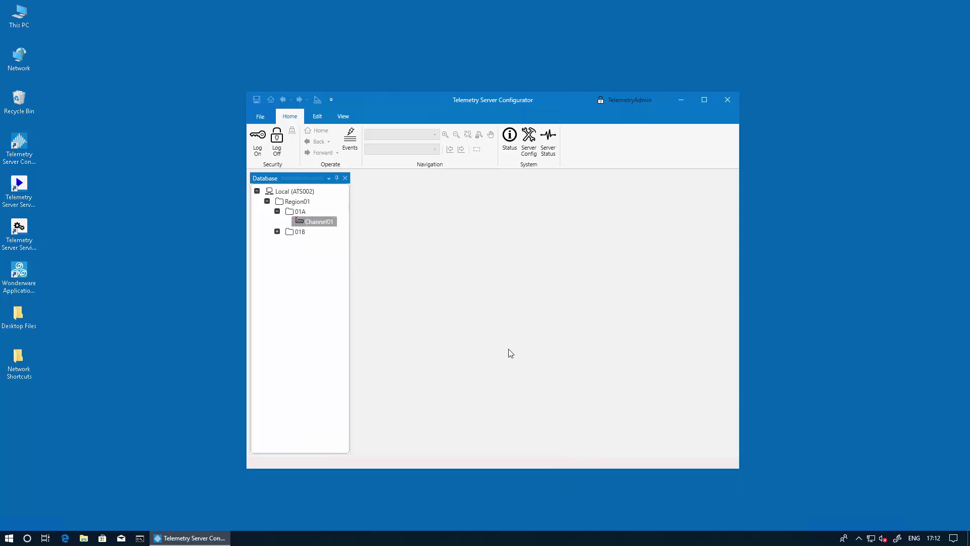
Step: Switch Channel01's connection type to network and save
left_click(429, 195)
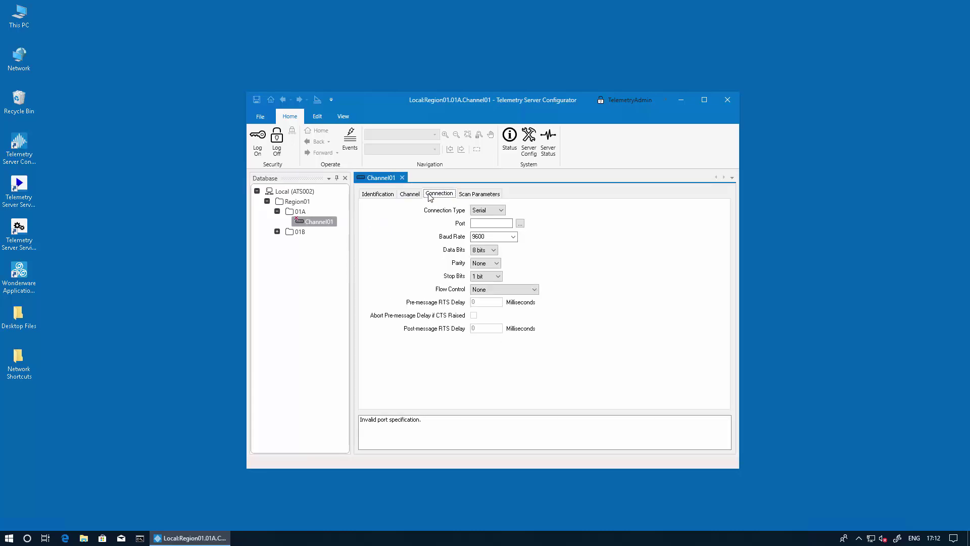
left_click(482, 211)
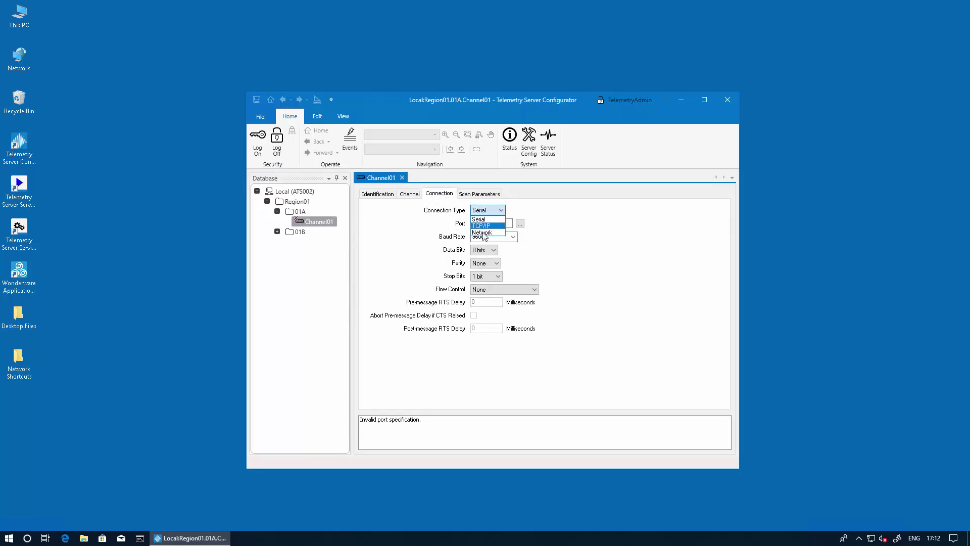
left_click(483, 233)
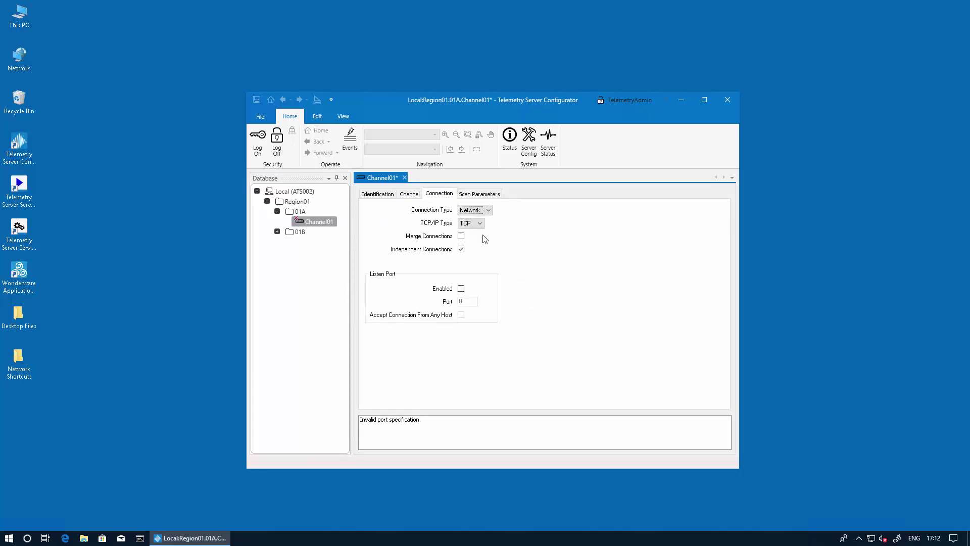
left_click(257, 99)
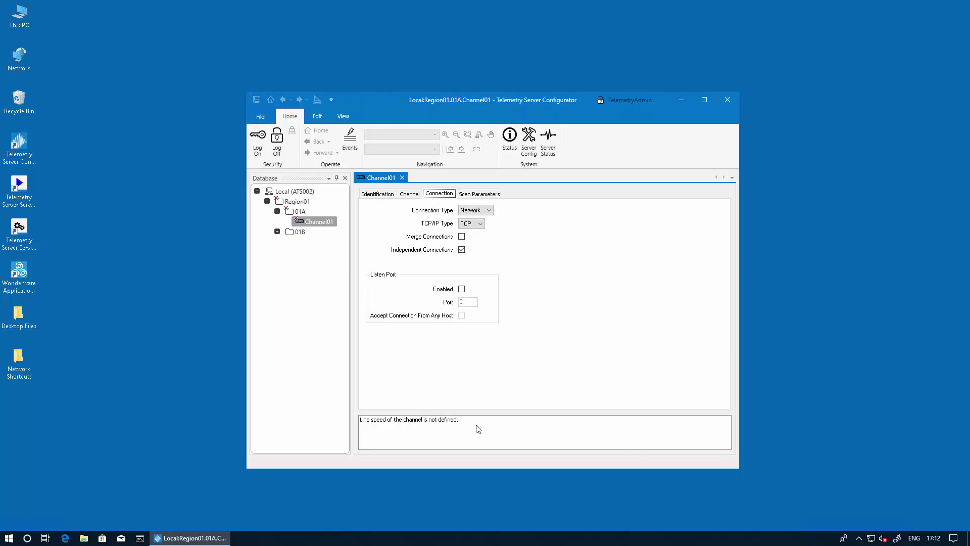
Step: Set Channel01's line speed to 1024000 bits/second and save
left_click(475, 194)
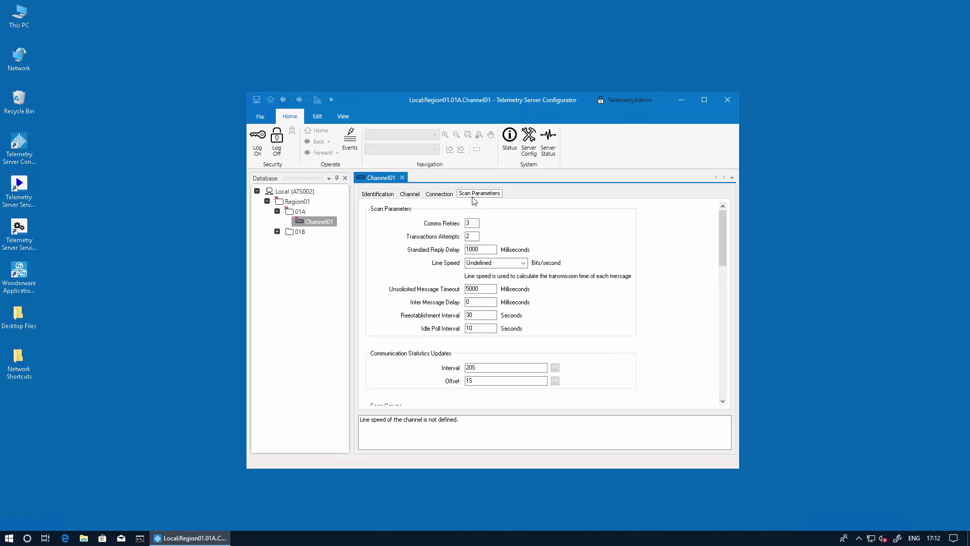
left_click(520, 263)
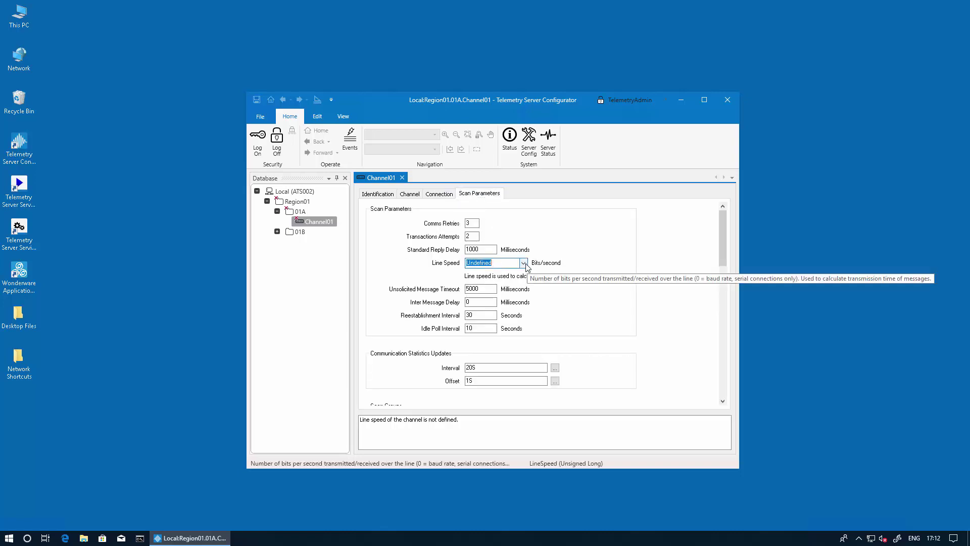
left_click(524, 264)
left_click(498, 364)
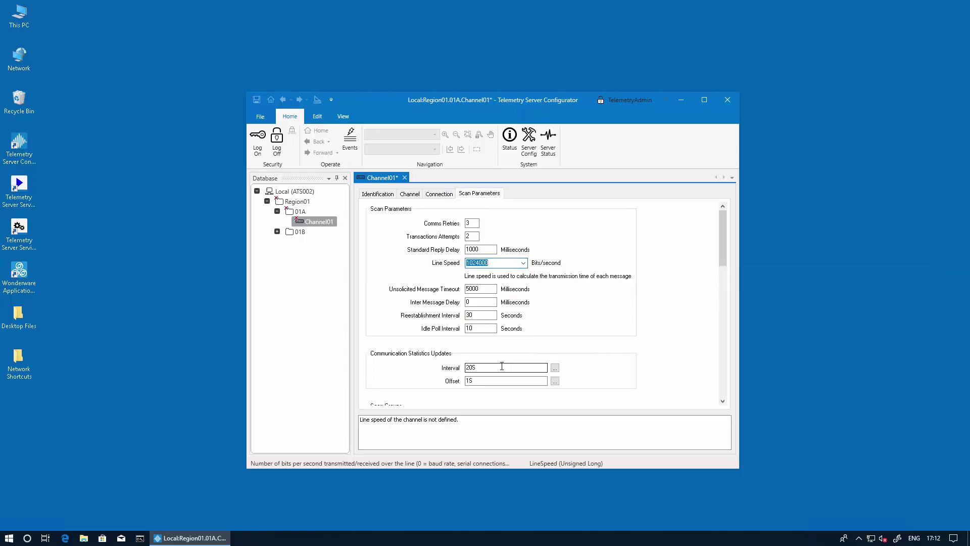
left_click(258, 100)
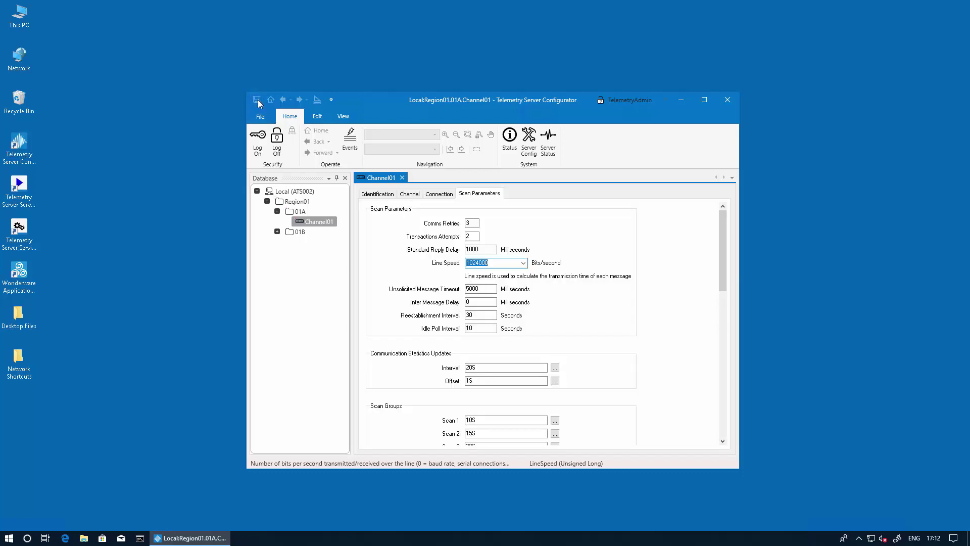
Step: Put Channel01 in service and close its editor, keeping the changes
left_click(410, 196)
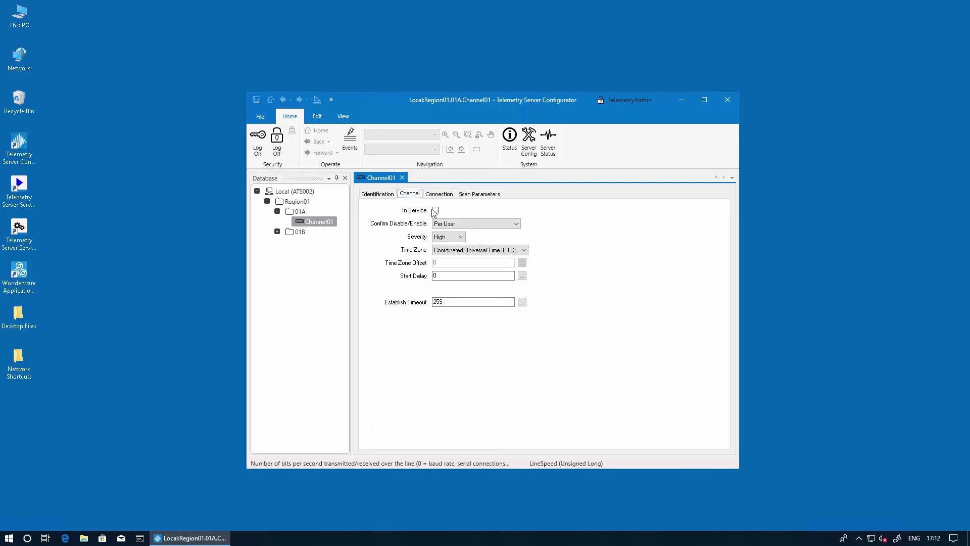
left_click(436, 211)
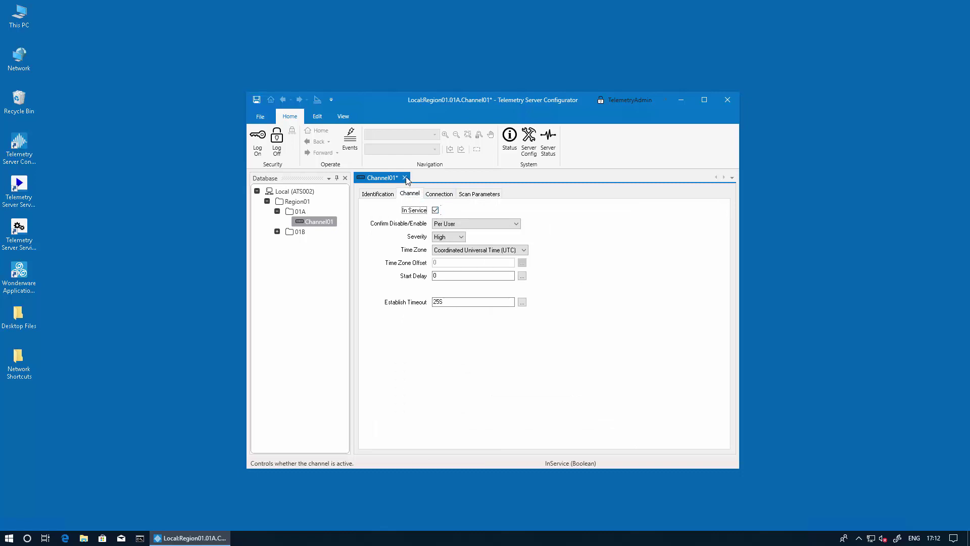
key("ctrl+F4")
key("Return")
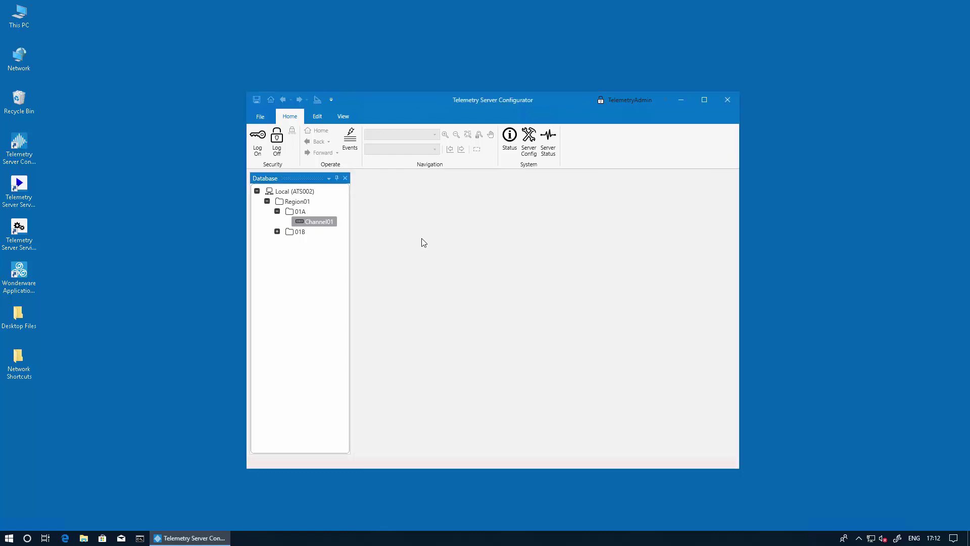
Step: Create a DNP3 direct outstation set named Outstation Set01 under 01A
left_click(298, 212)
right_click(299, 211)
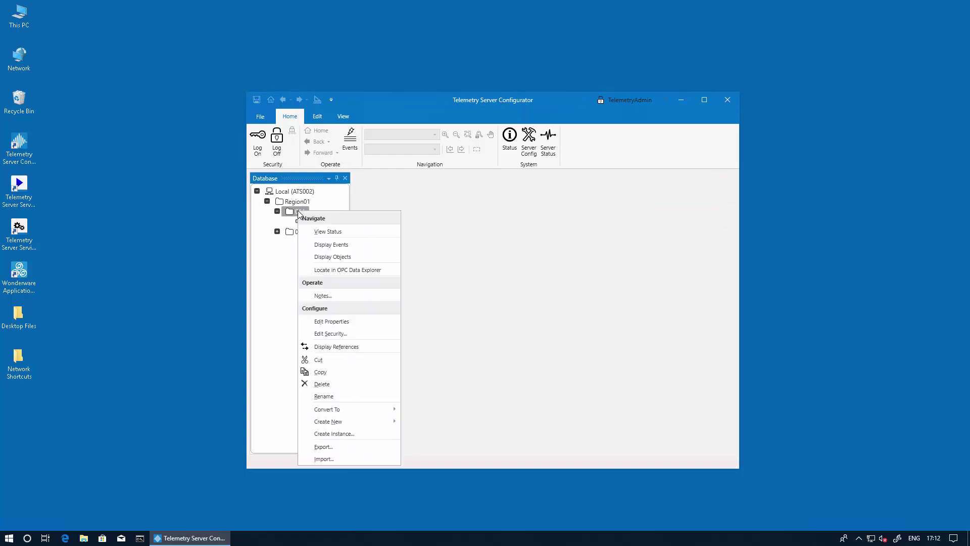
mouse_move(357, 423)
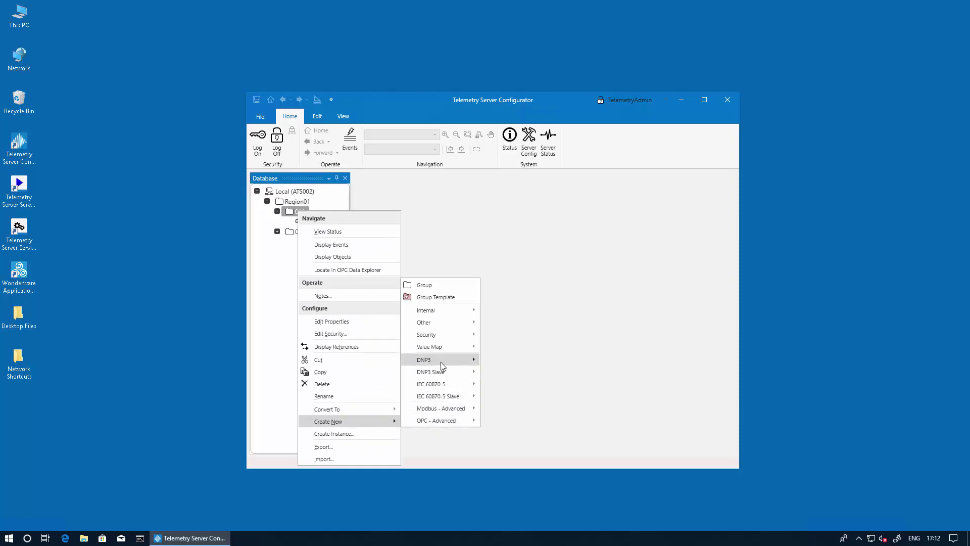
mouse_move(441, 365)
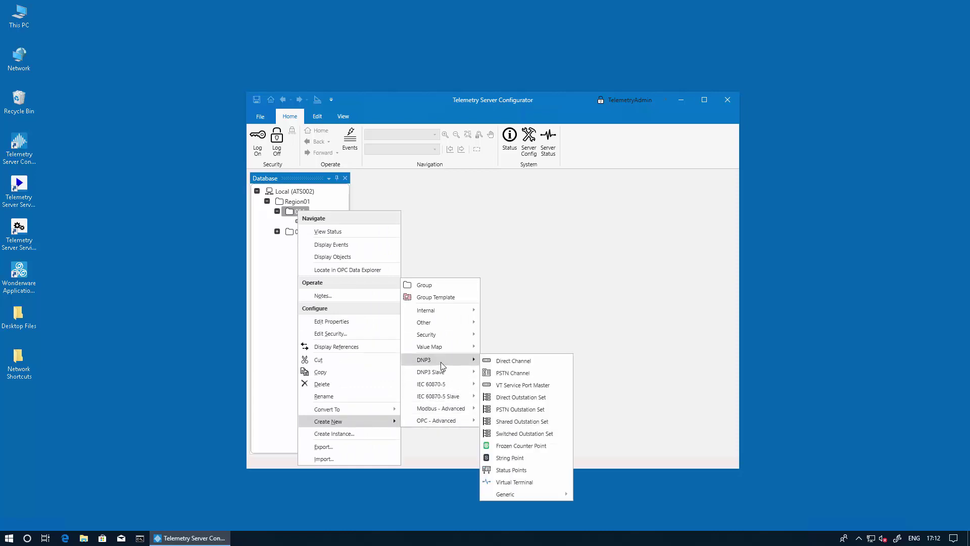
left_click(506, 400)
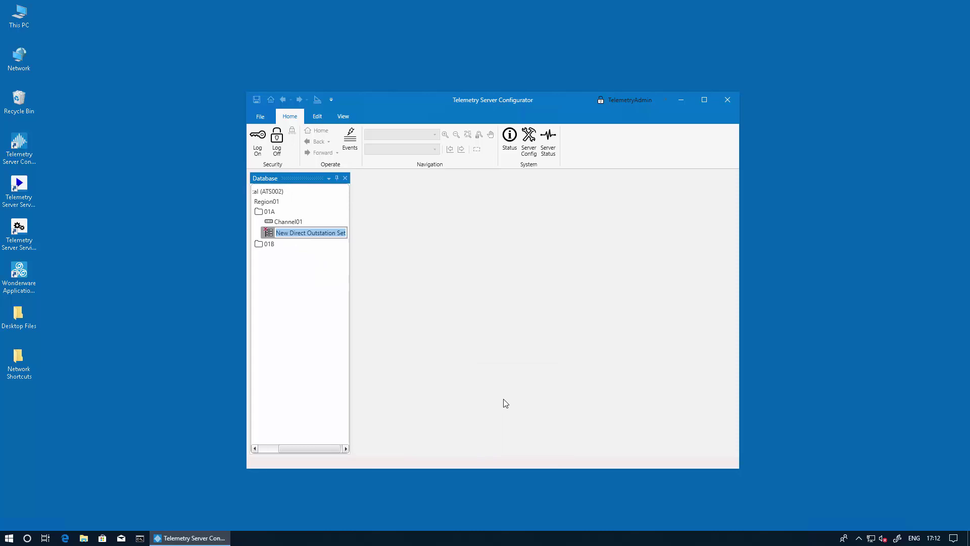
type("Outstation Se")
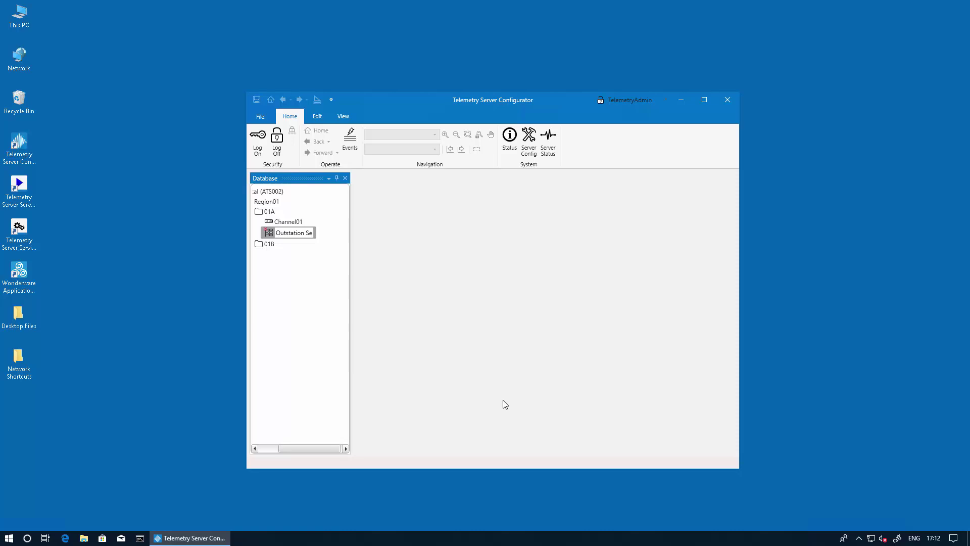
type("t01")
key("Return")
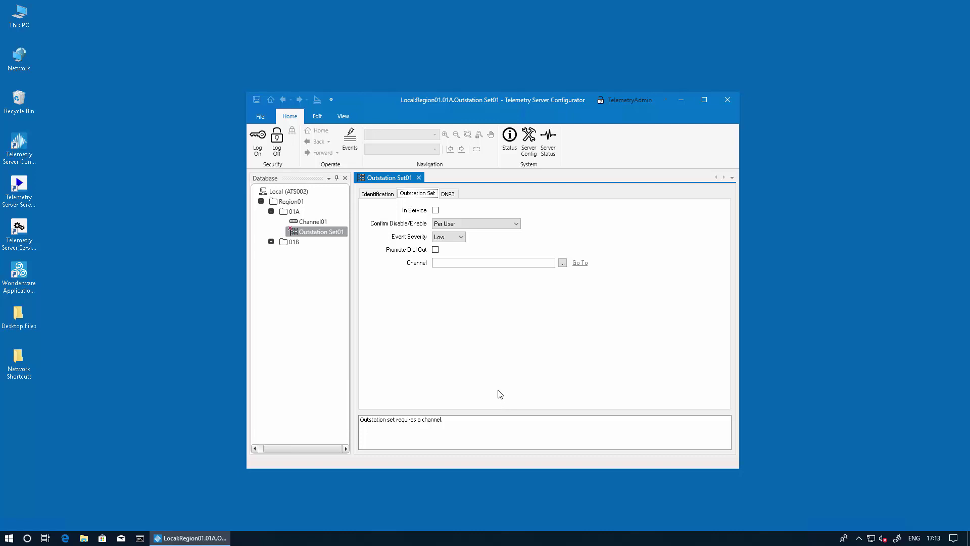
Step: Assign Channel01 to Outstation Set01 and set its DNP3 local address to 30000
left_click(562, 264)
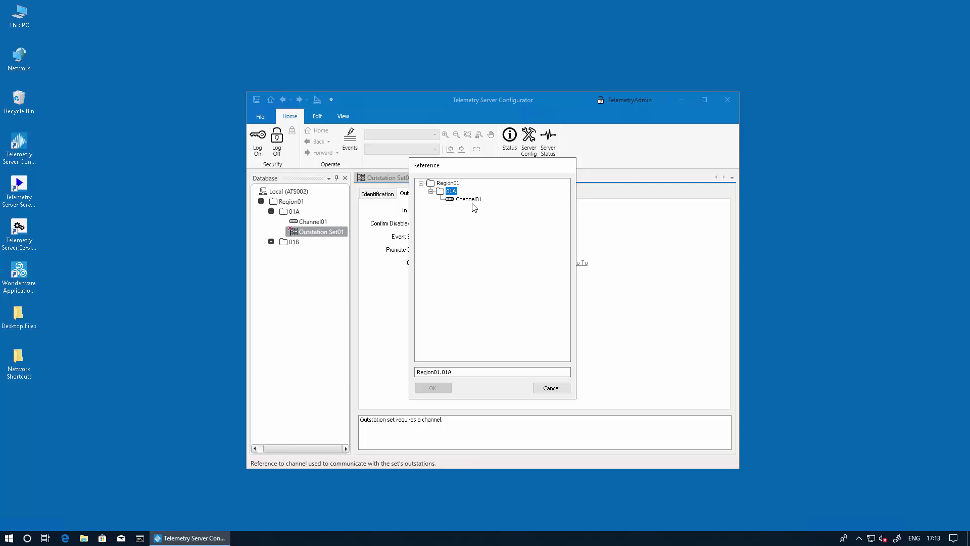
left_click(468, 200)
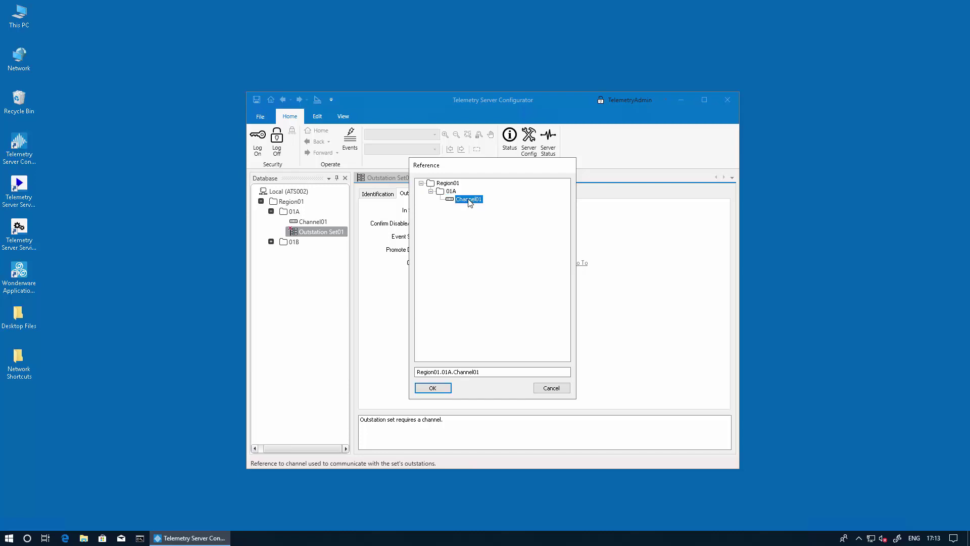
left_click(433, 388)
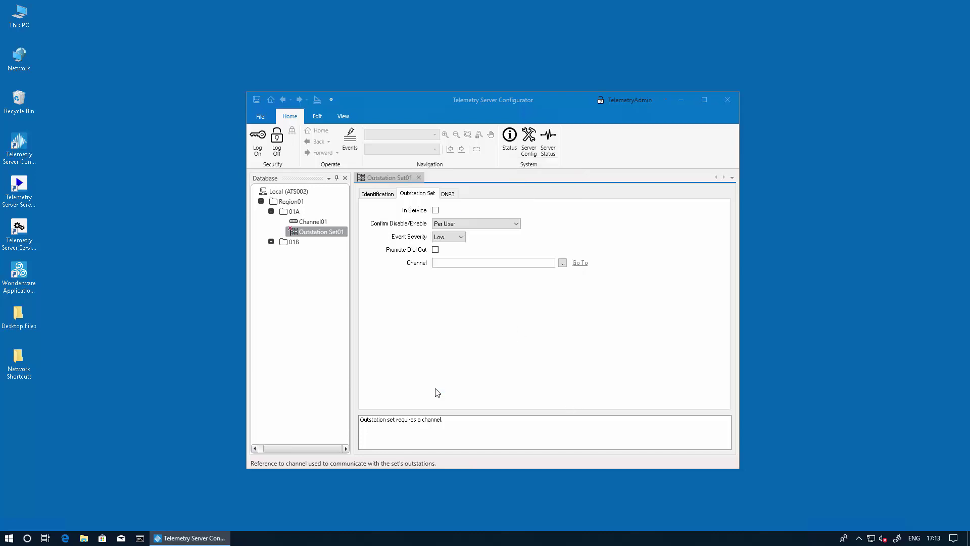
left_click(448, 195)
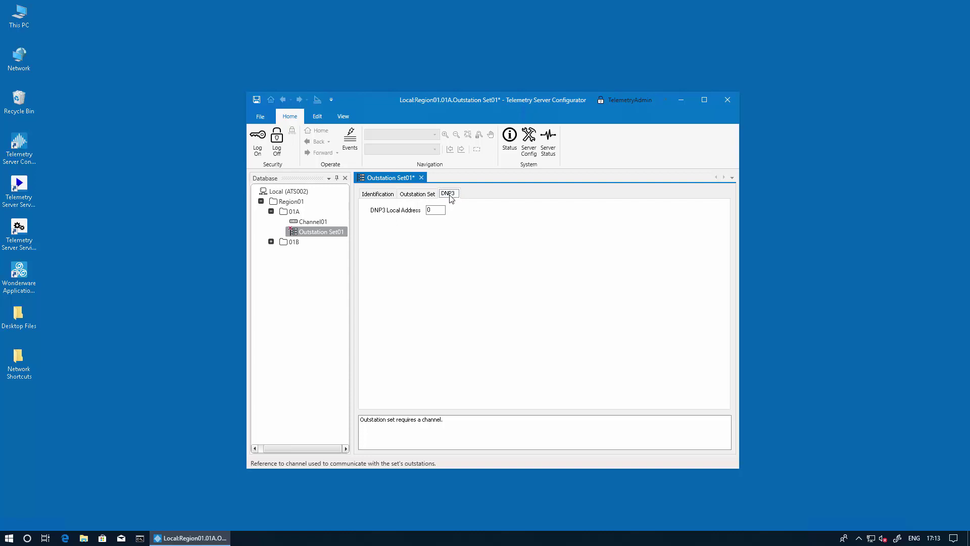
left_click(434, 210)
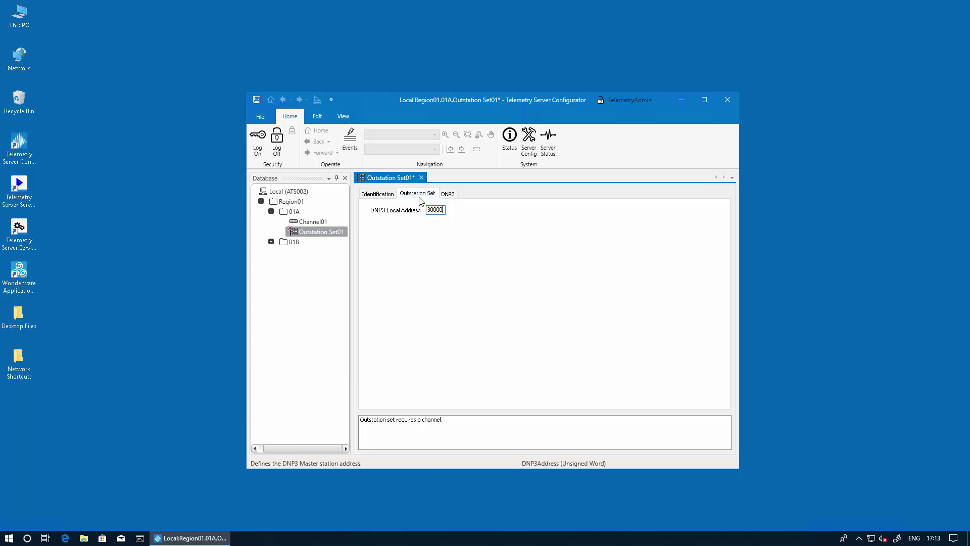
Step: Put Outstation Set01 in service, save it, and close its editor
left_click(419, 195)
left_click(436, 211)
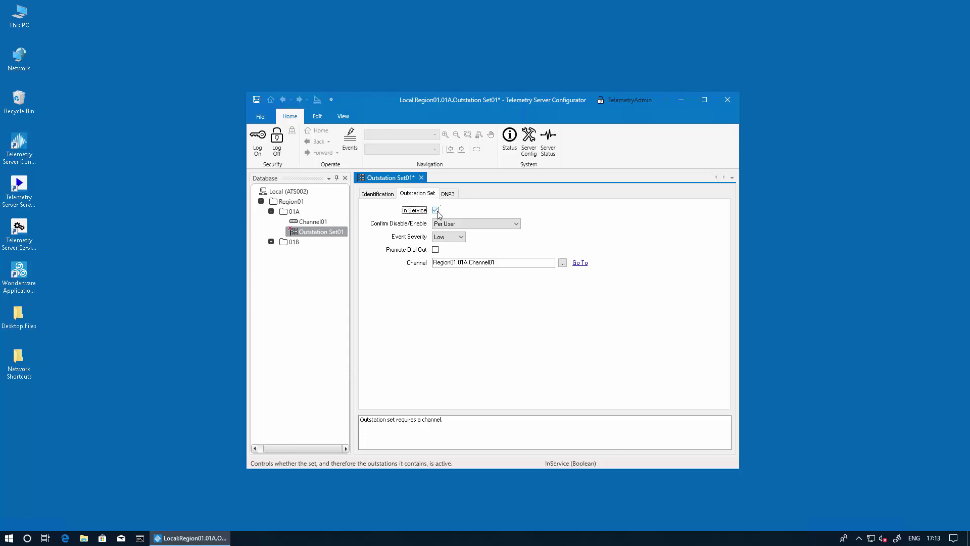
left_click(257, 99)
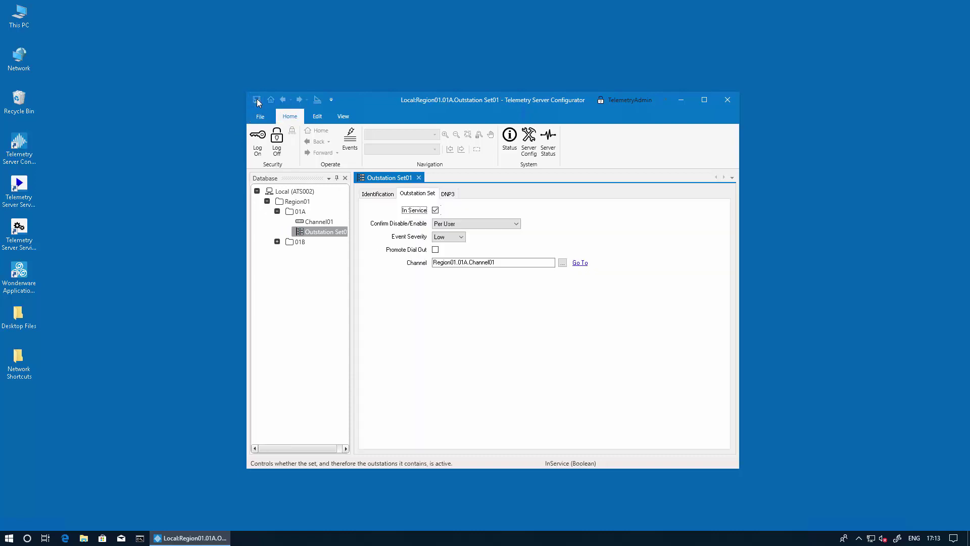
left_click(419, 178)
left_click(302, 211)
Step: Create a generic DNP3 direct outstation named Outstation01 under 01A
right_click(303, 211)
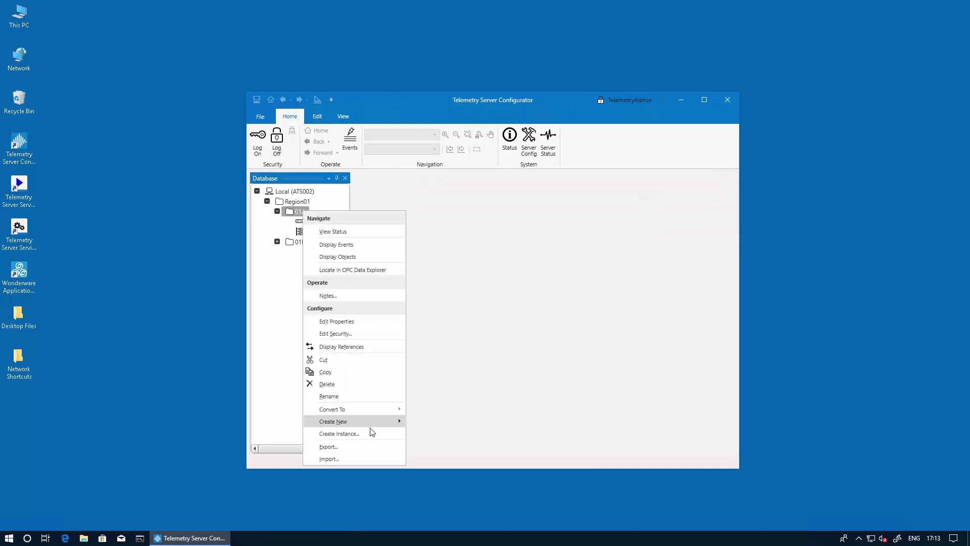
mouse_move(371, 421)
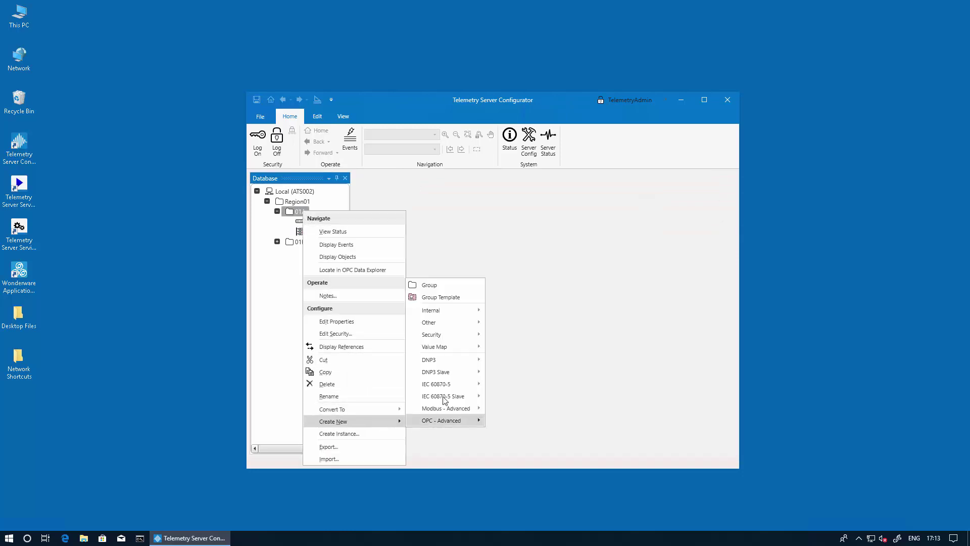
mouse_move(447, 359)
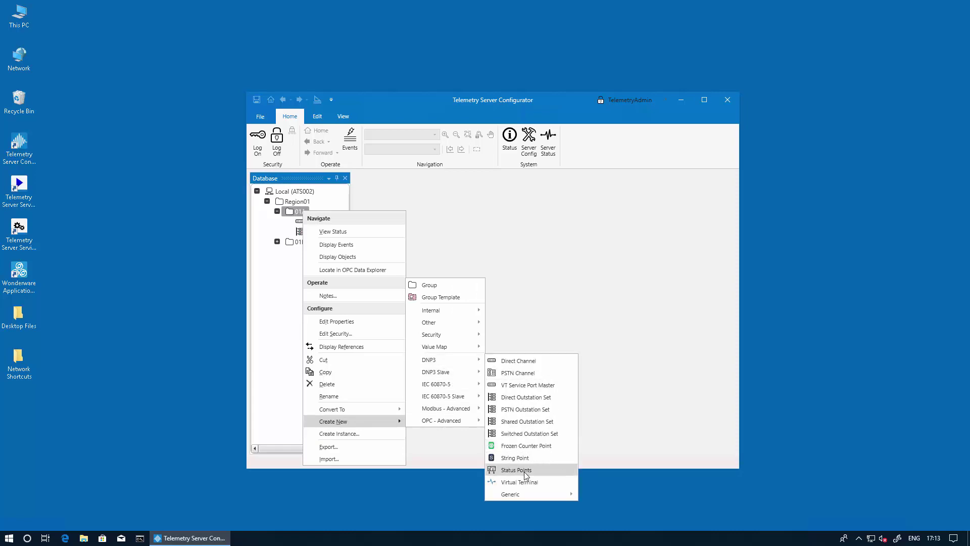
mouse_move(524, 492)
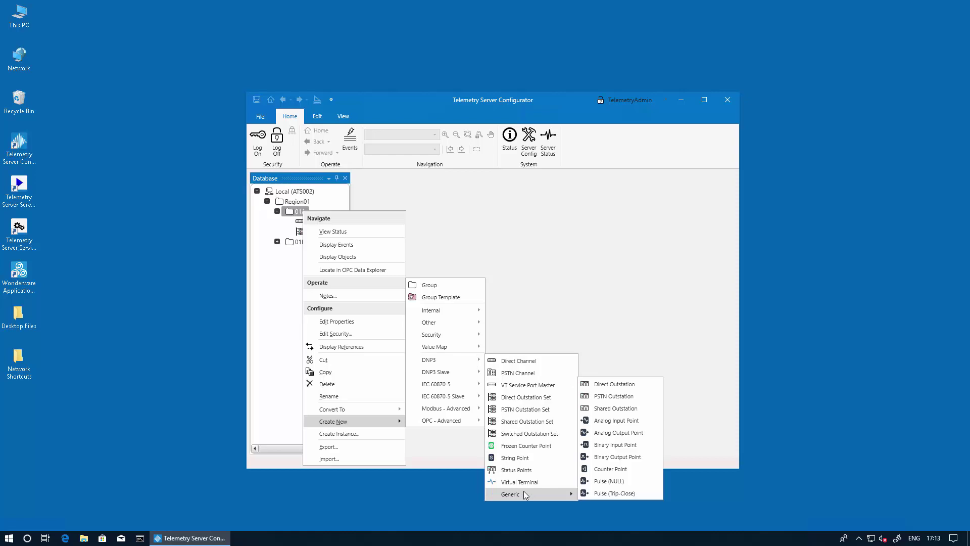
left_click(611, 384)
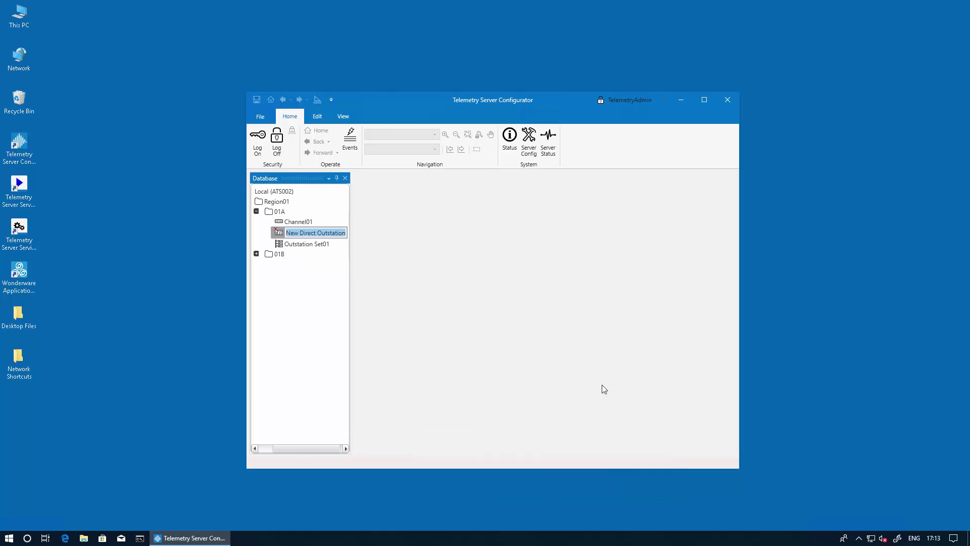
type("Out")
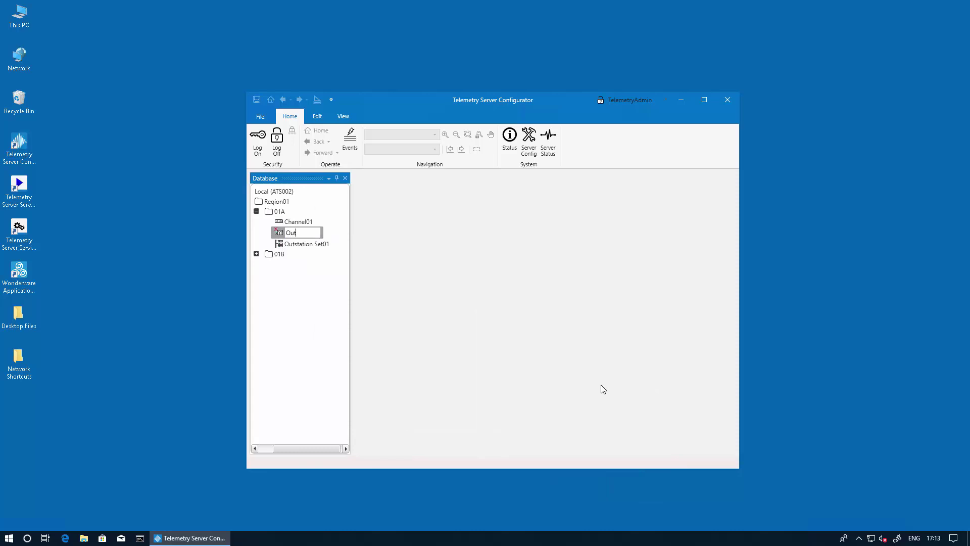
type("station01")
key("Return")
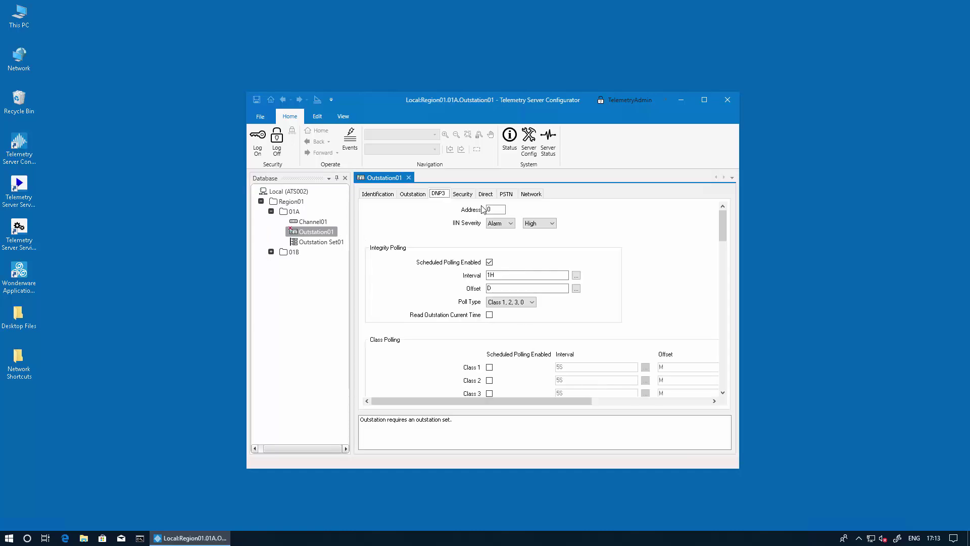
Step: Give Outstation01 DNP3 address 4321 and a single network at 10.228.108.163 port 20000, then save
left_click(490, 210)
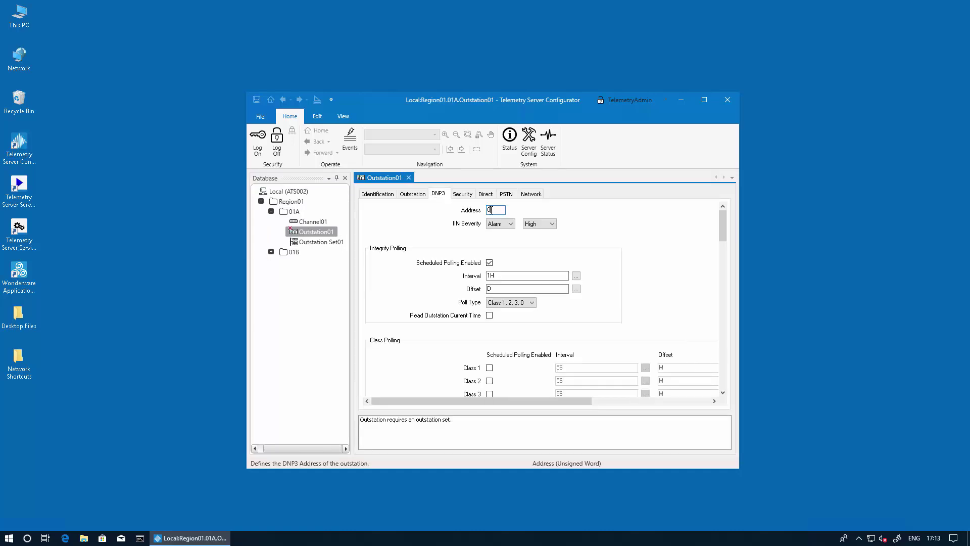
type("4321")
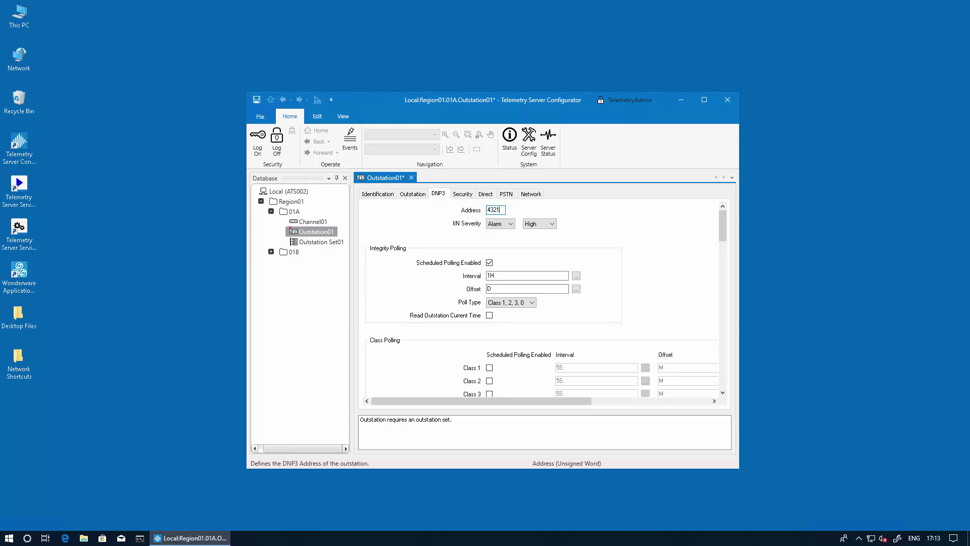
left_click(493, 195)
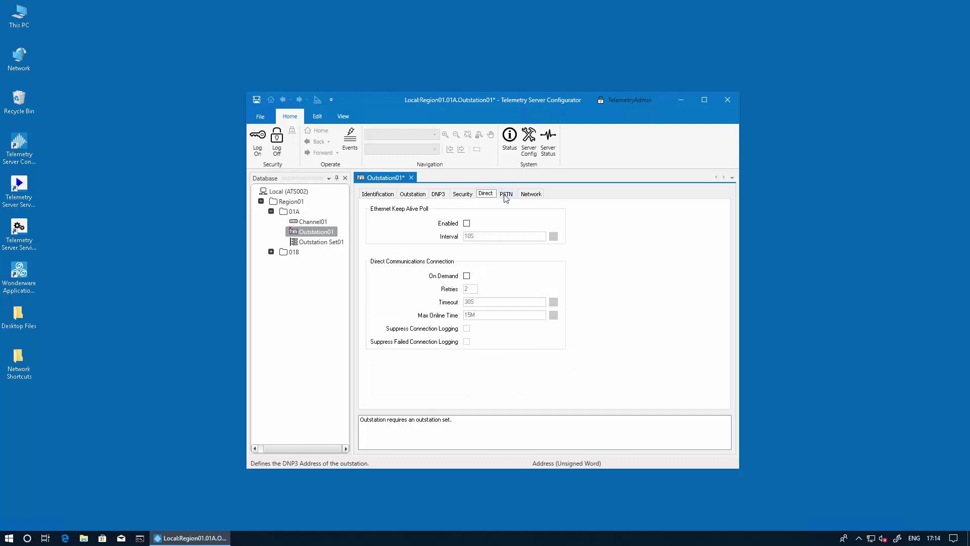
left_click(532, 196)
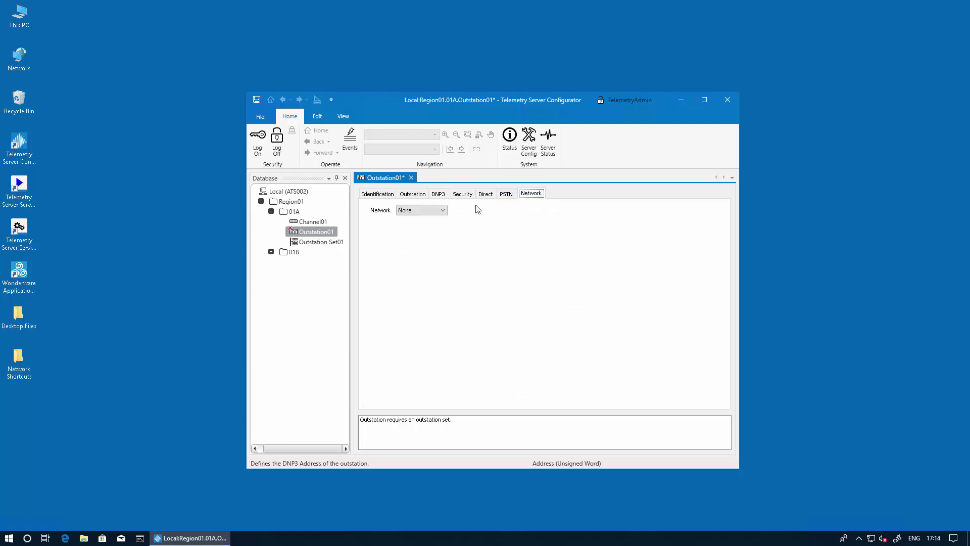
left_click(443, 211)
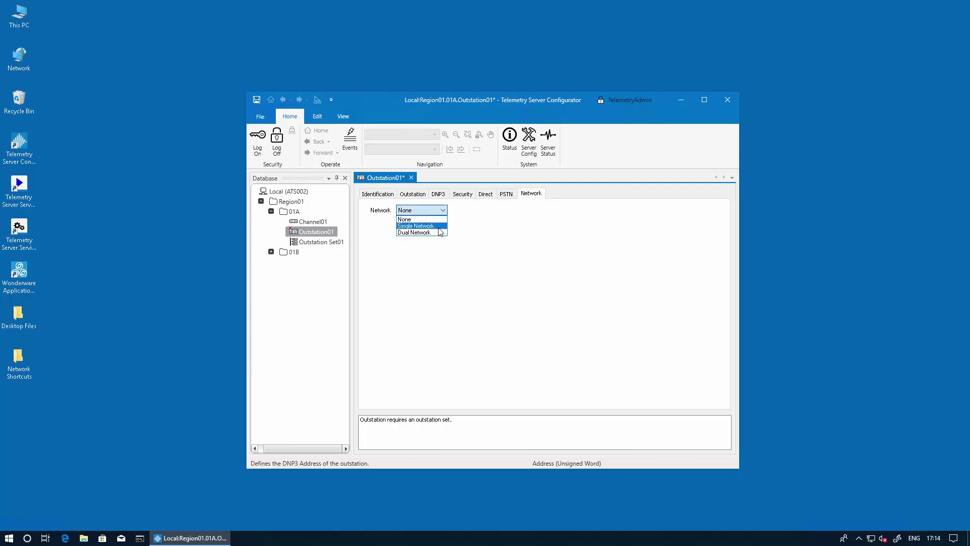
left_click(439, 227)
left_click(441, 223)
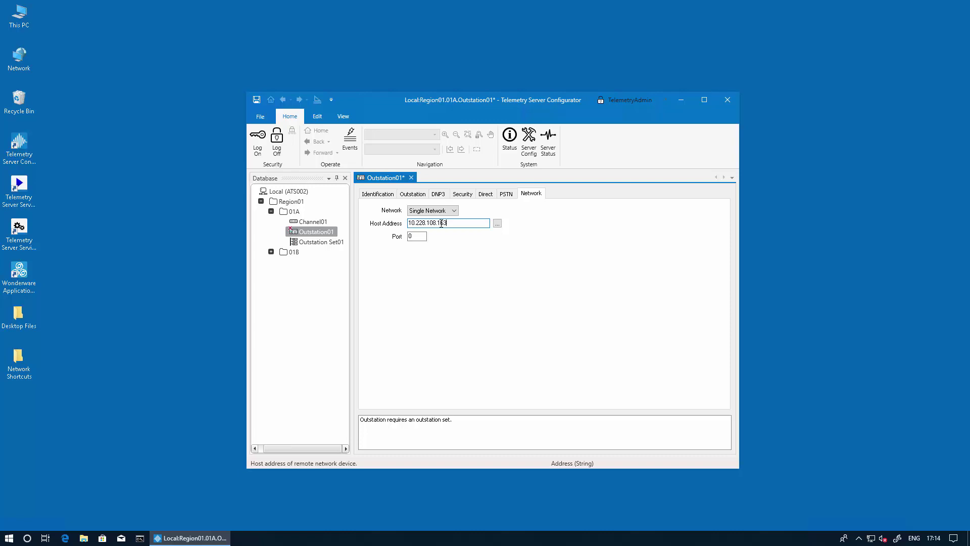
left_click(419, 237)
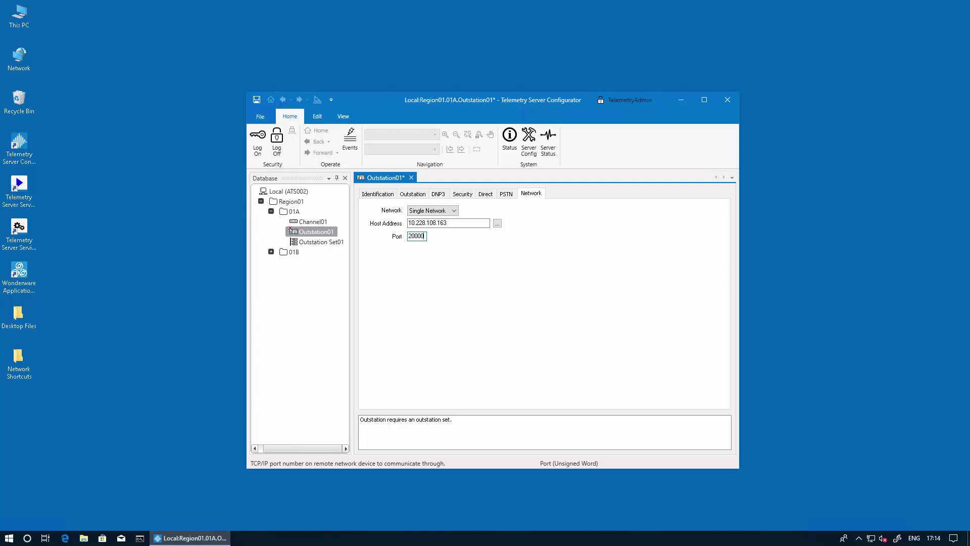
left_click(256, 99)
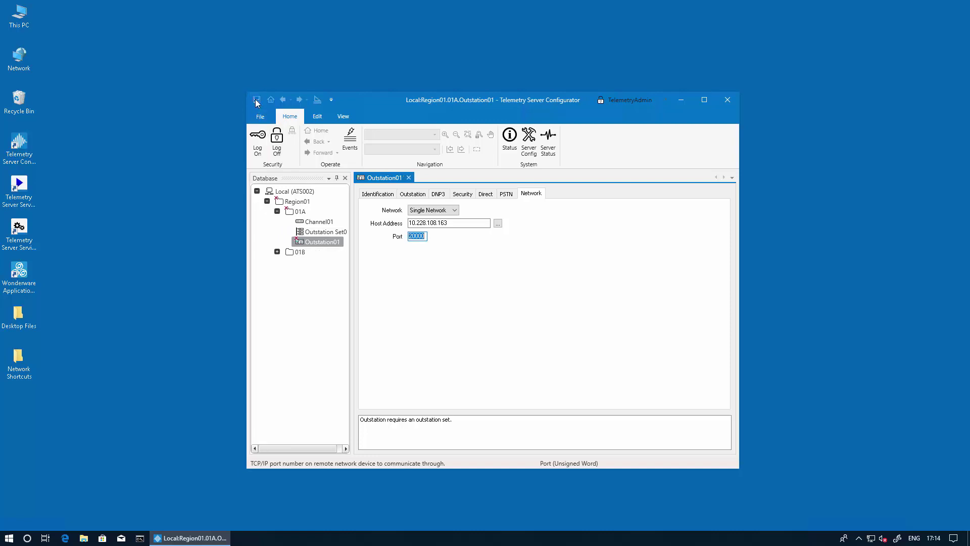
Step: Assign Outstation01 to Outstation Set01, put it in service, and close it saving changes
left_click(415, 194)
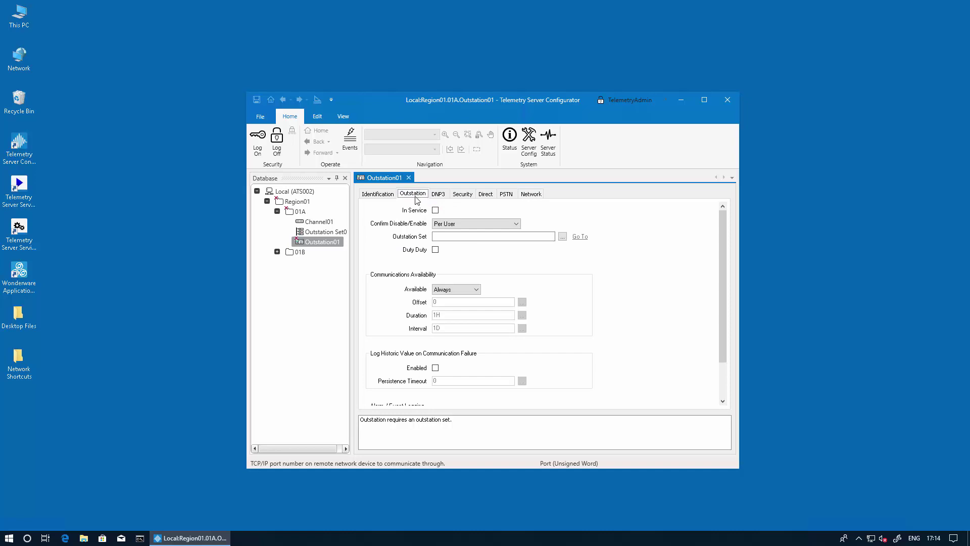
left_click(563, 237)
left_click(480, 201)
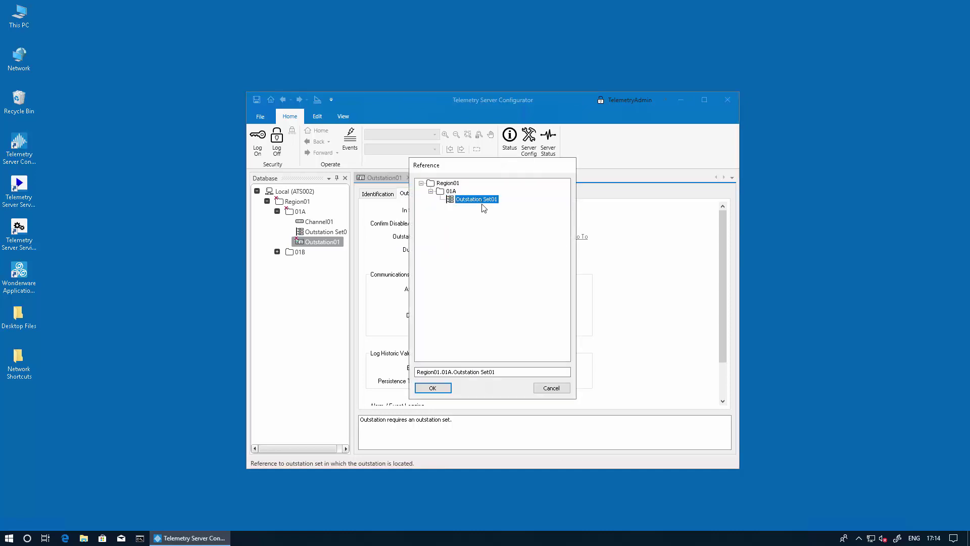
left_click(445, 388)
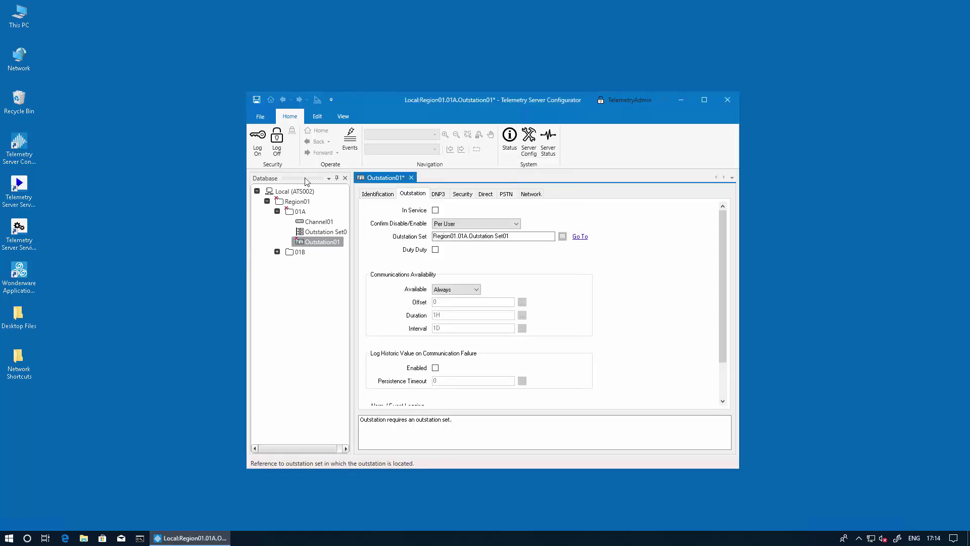
left_click(257, 100)
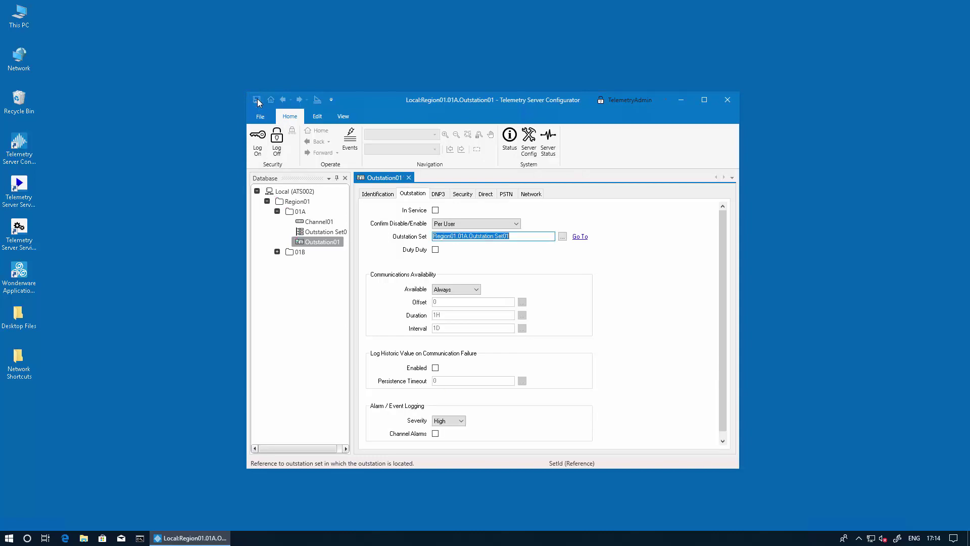
left_click(436, 210)
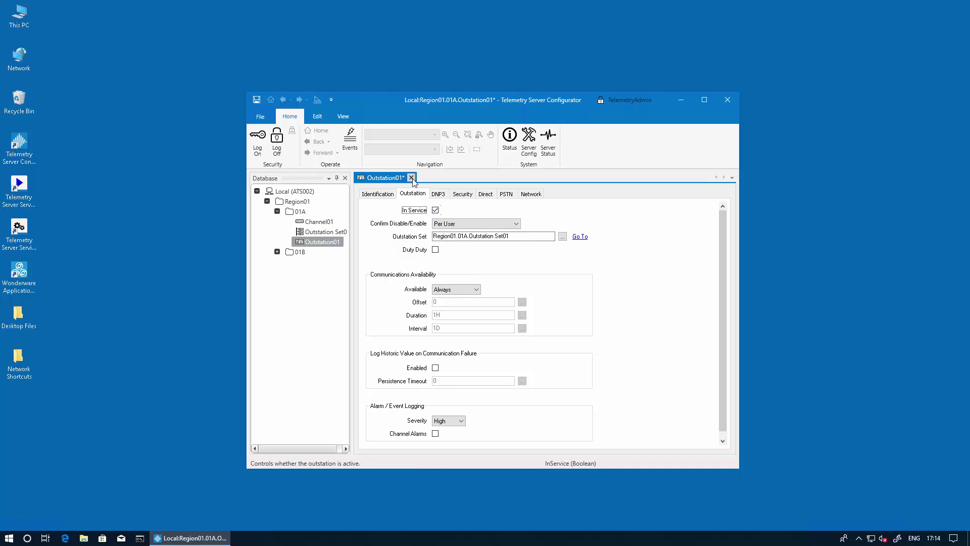
left_click(412, 178)
left_click(431, 241)
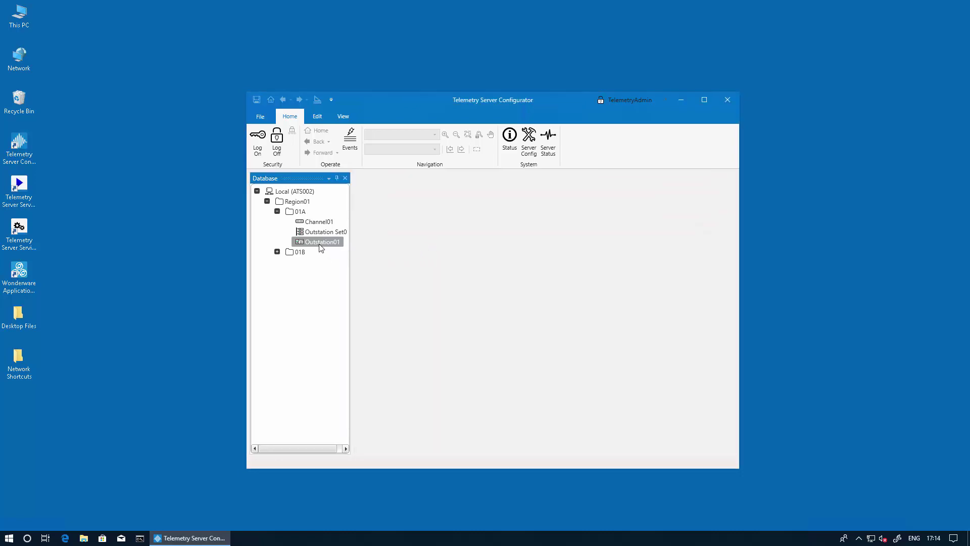
Step: Create a generic DNP3 analog input point named Pump_Pressure in 01A
right_click(302, 217)
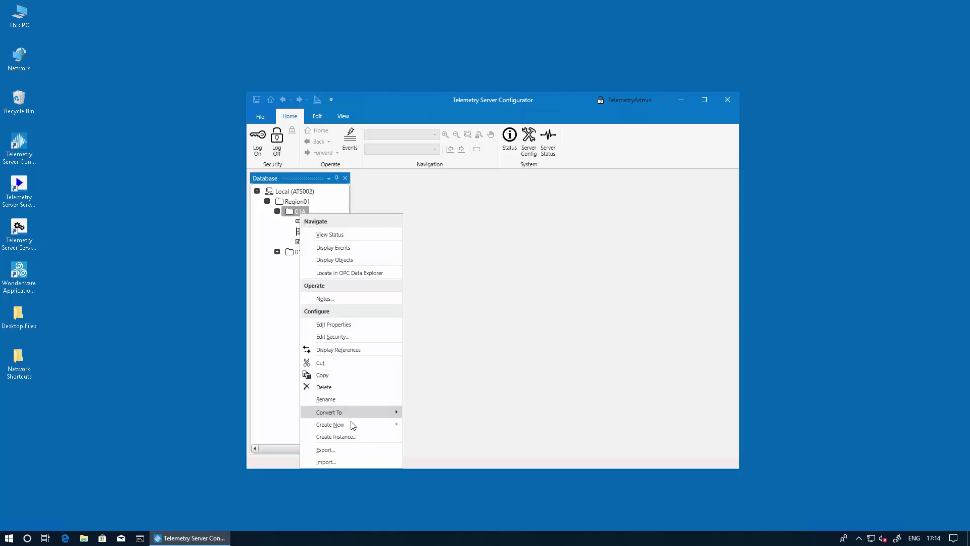
mouse_move(356, 423)
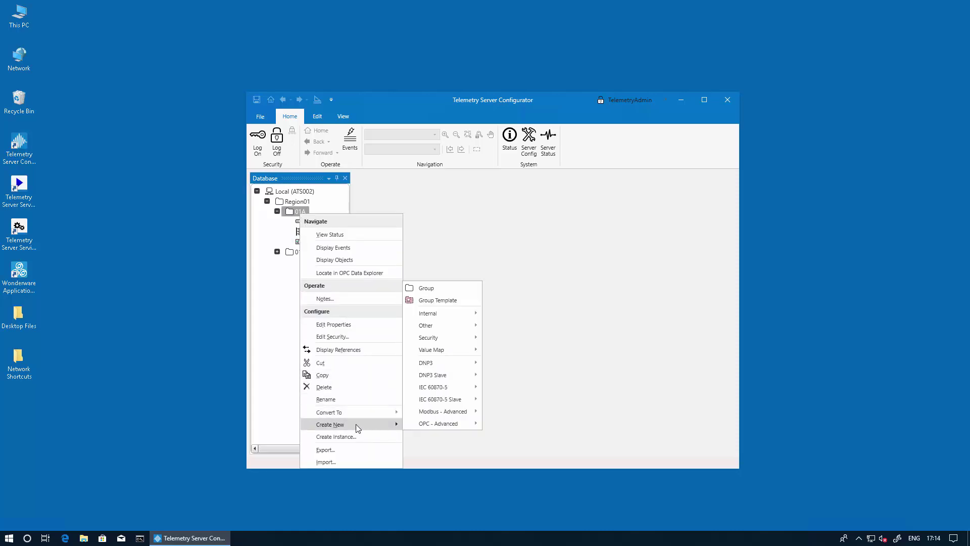
mouse_move(451, 361)
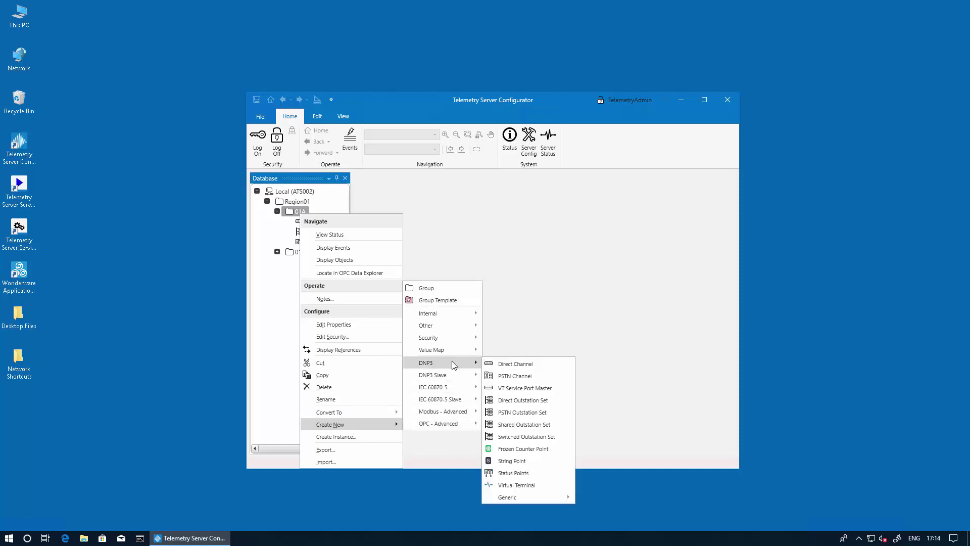
mouse_move(520, 502)
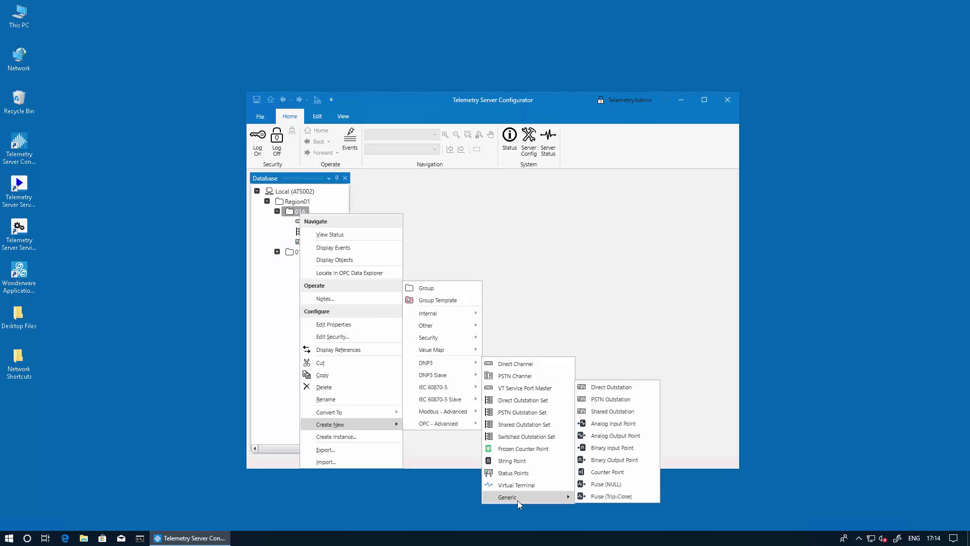
left_click(613, 424)
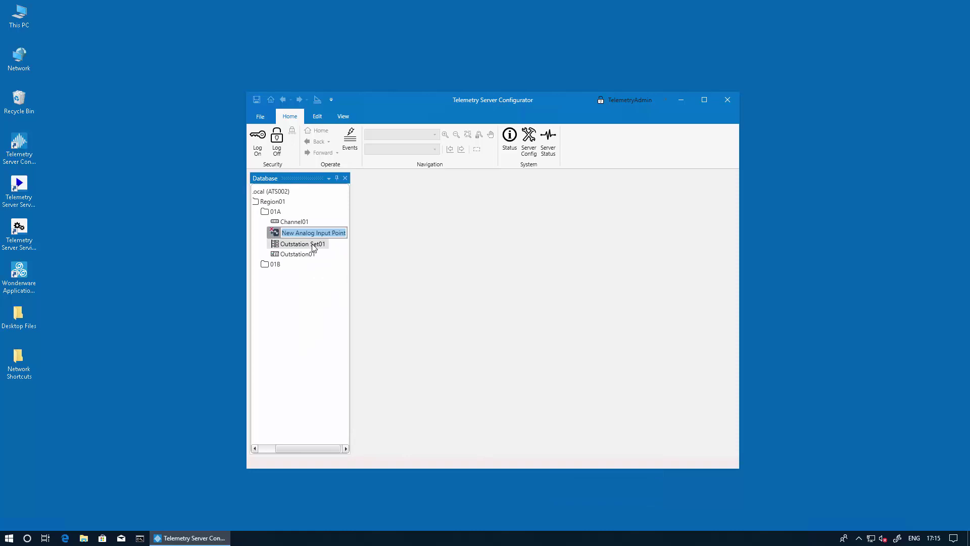
type("Pump")
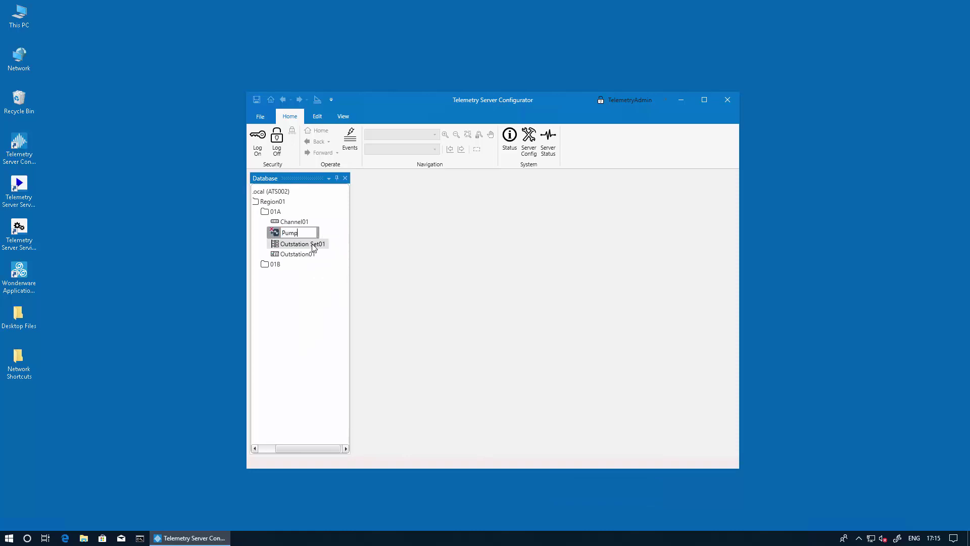
type("_Pressure")
key("Return")
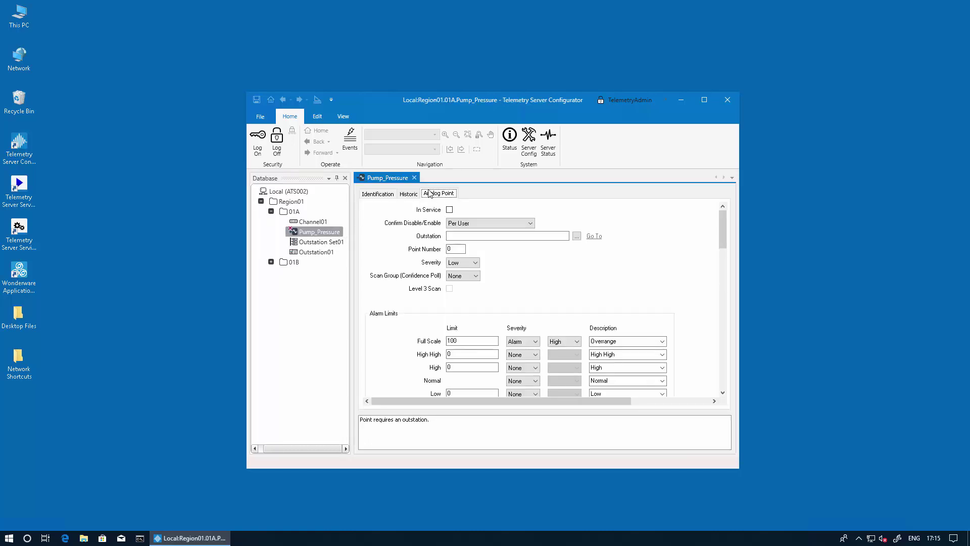
Step: Link Pump_Pressure to Outstation01 as point number 3, put it in service, and save on closing
left_click(577, 236)
left_click(484, 202)
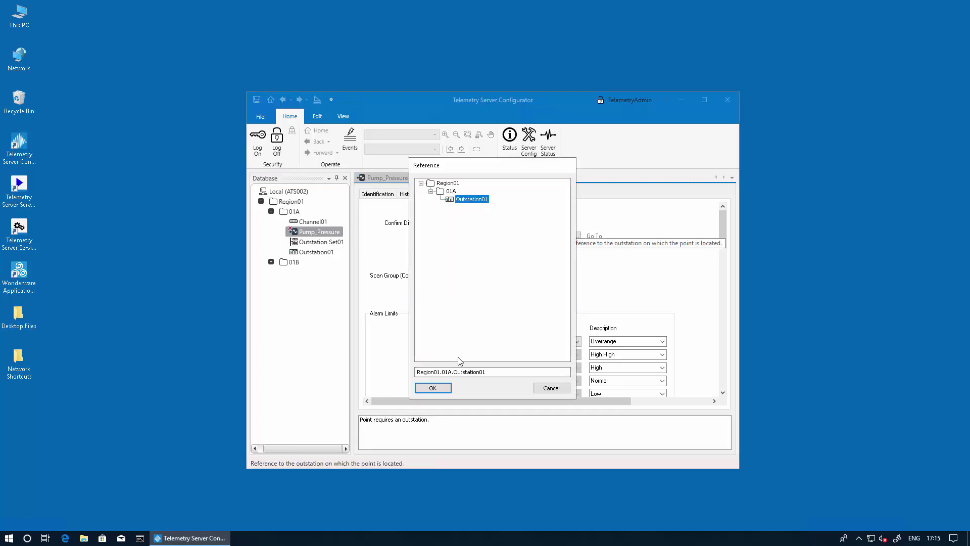
left_click(447, 389)
left_click(452, 249)
type("3")
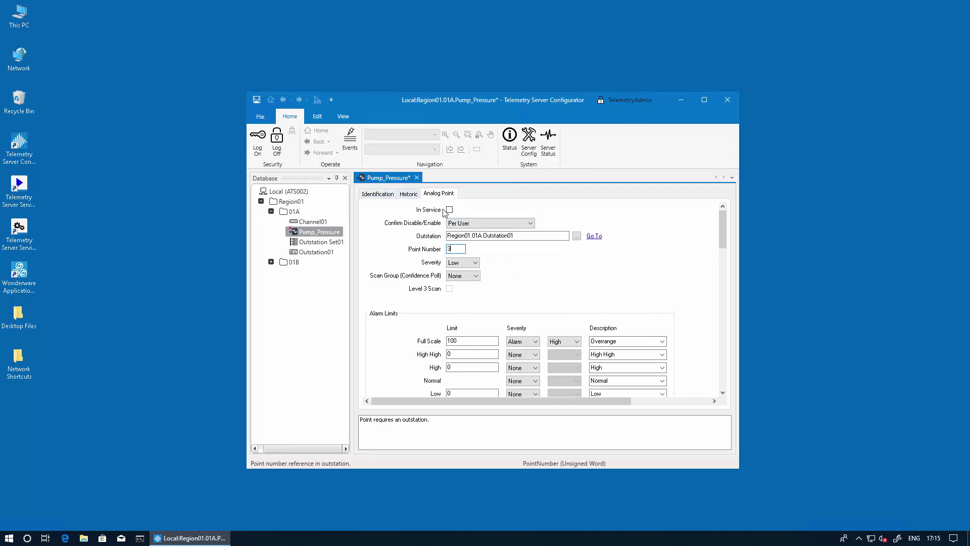
left_click(450, 210)
left_click(417, 177)
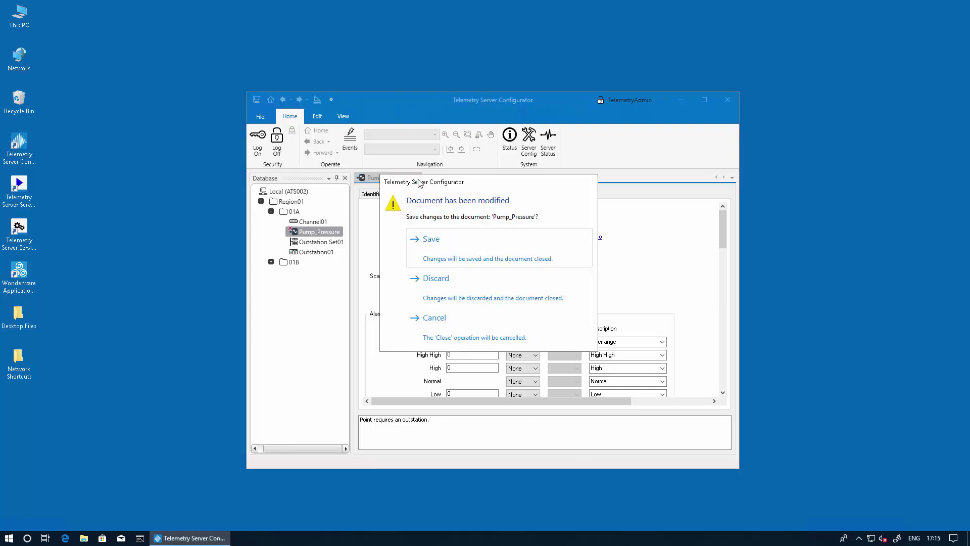
left_click(431, 239)
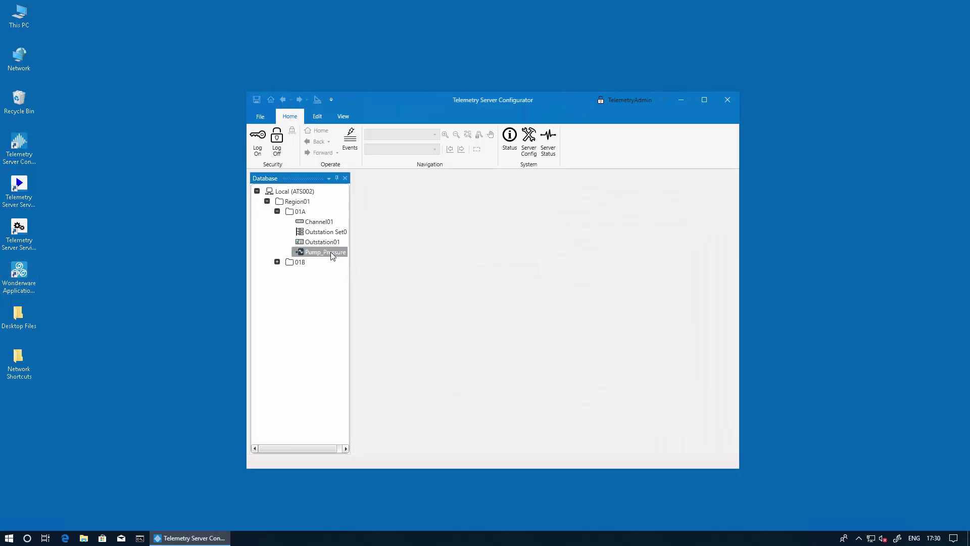
right_click(332, 254)
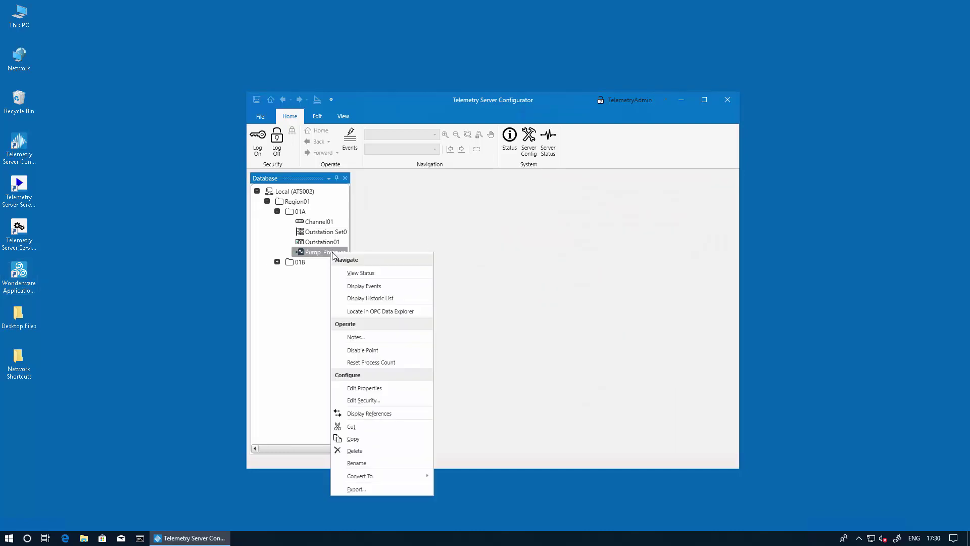
left_click(358, 273)
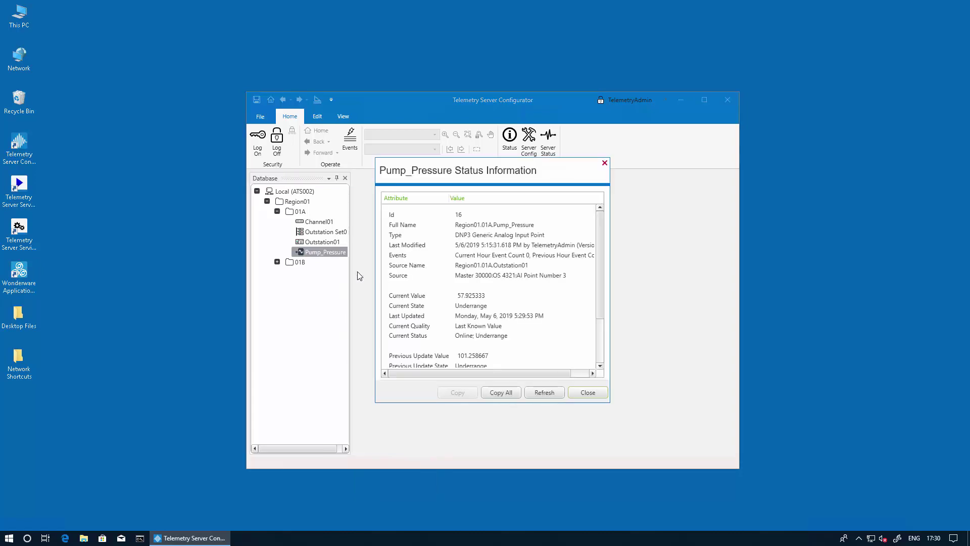